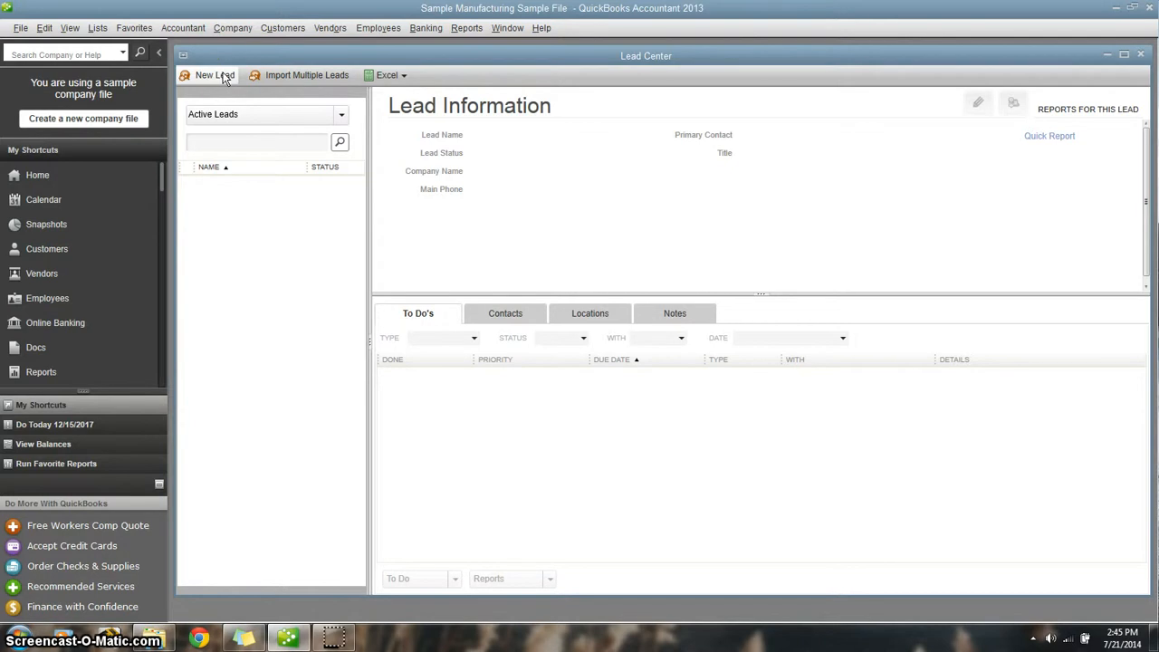
- Start a new lead record and enter the lead's full name
left_click(220, 74)
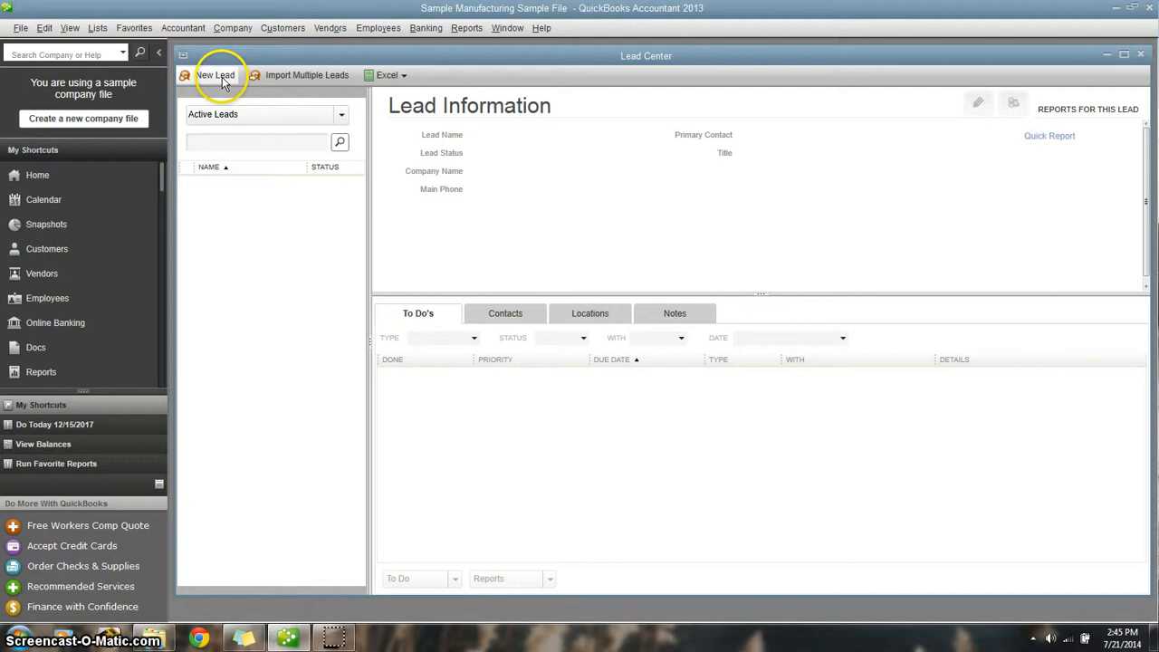
left_click(203, 78)
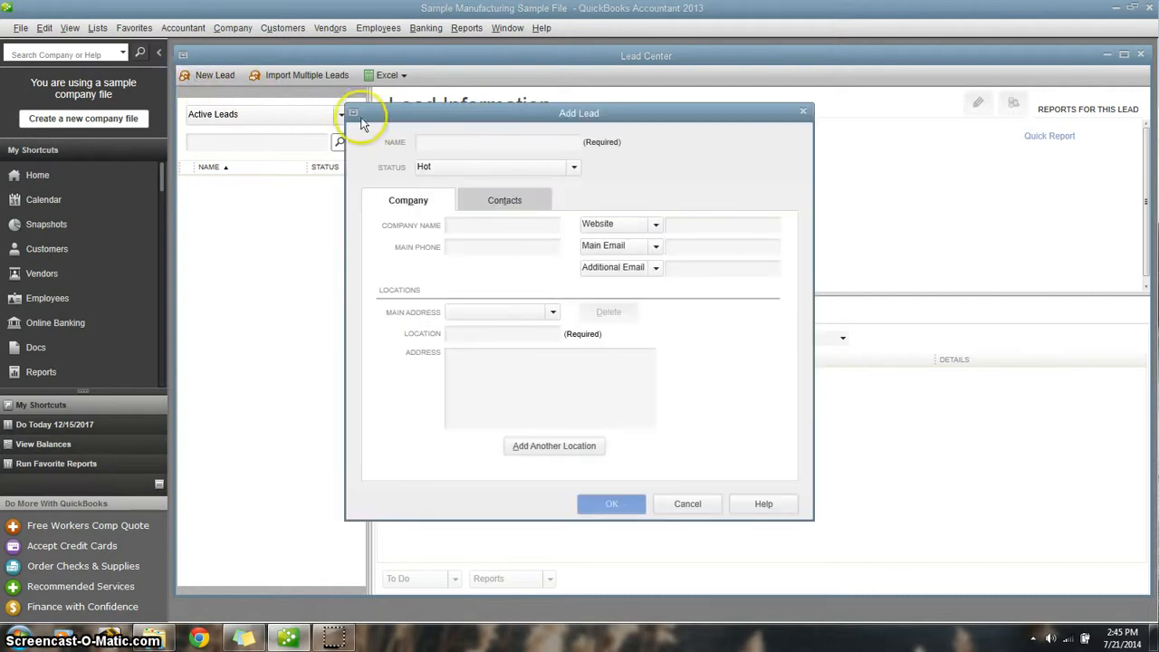
left_click(479, 142)
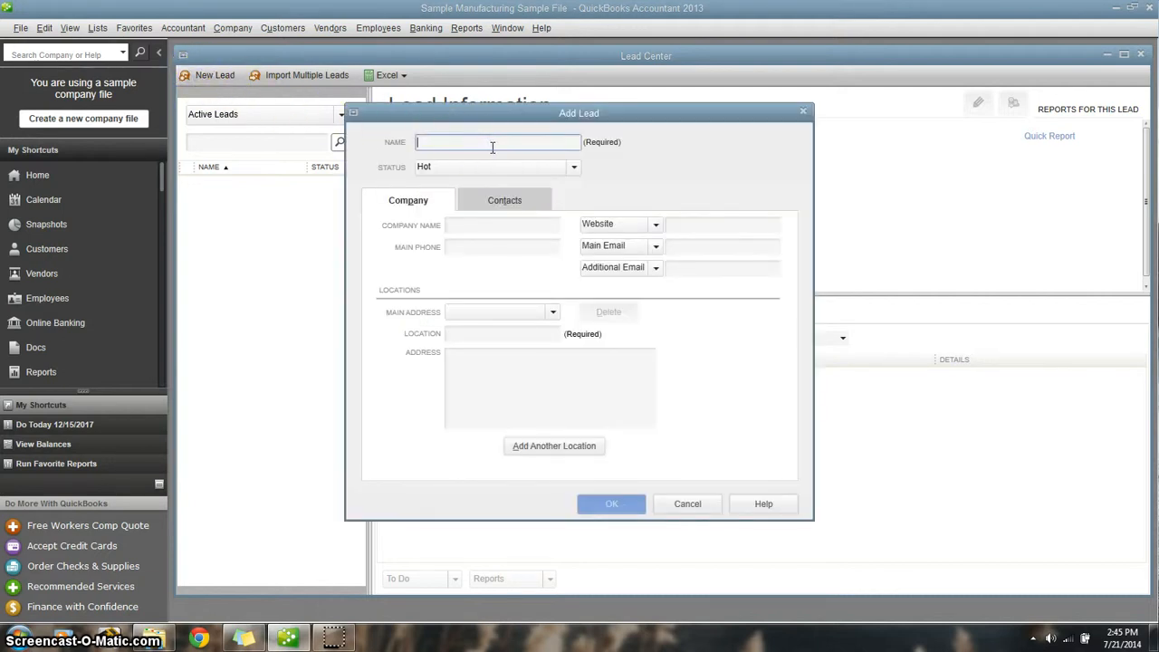
type("John")
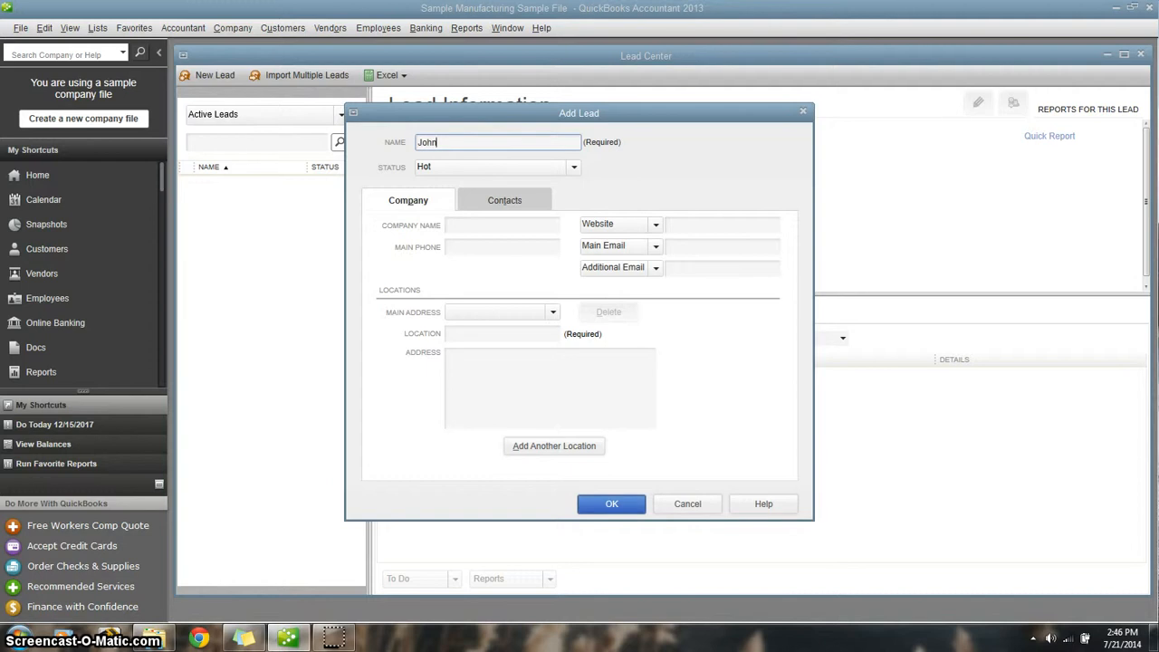
type(" Smith")
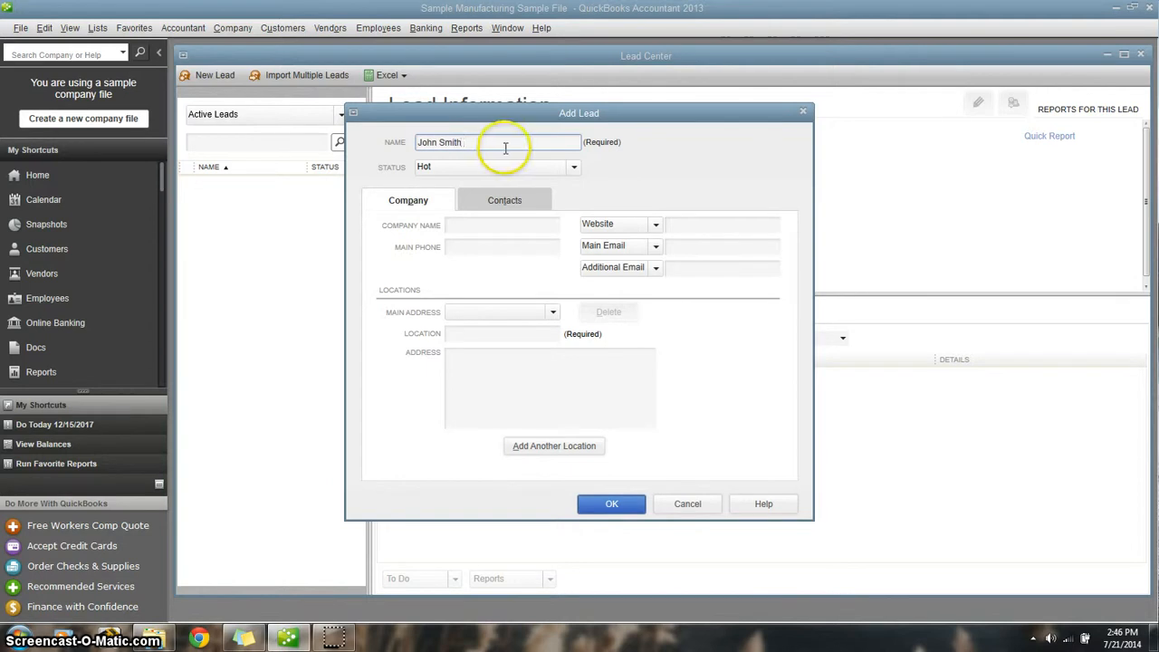
- Try Cold as the lead's status and return it to Hot
left_click(573, 167)
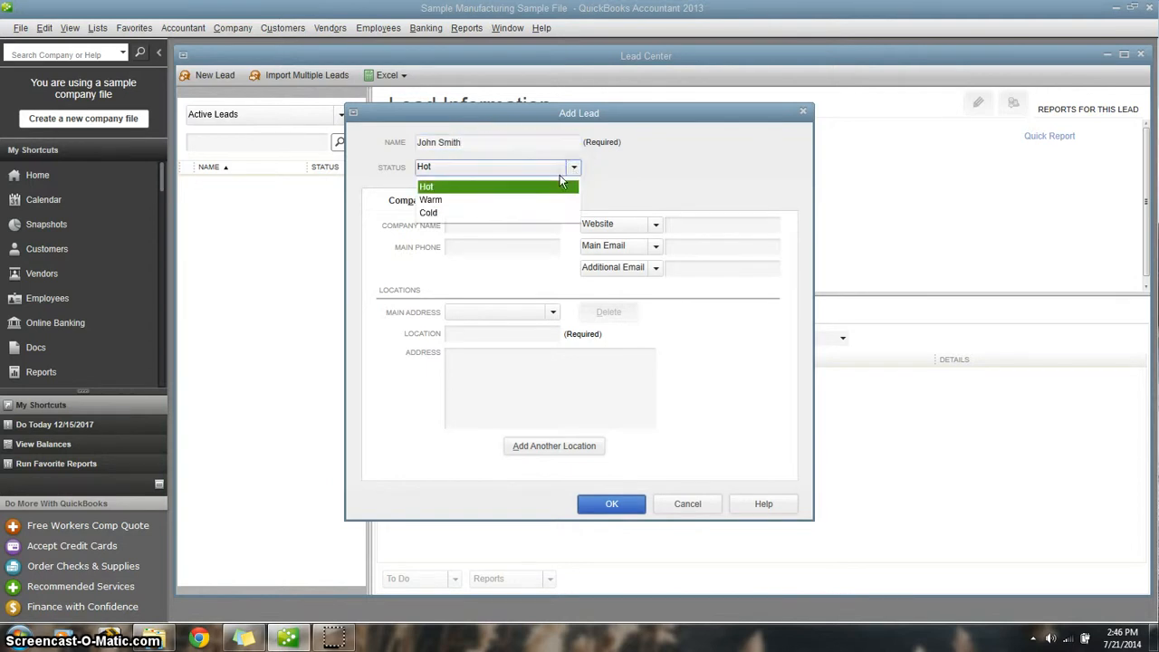
left_click(510, 187)
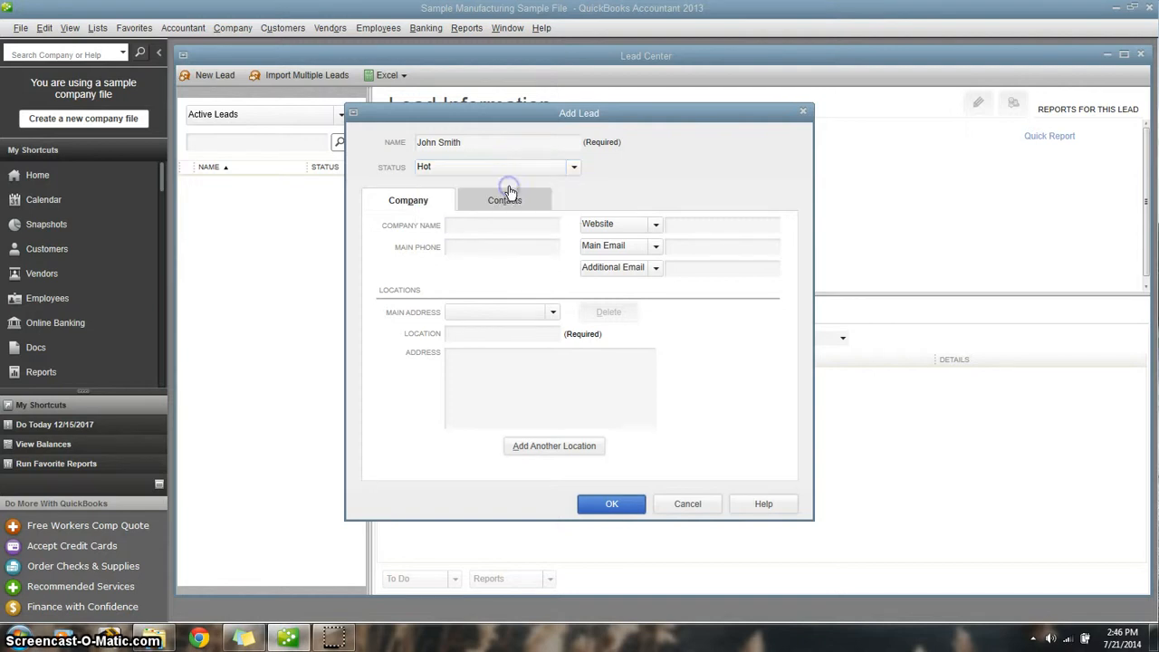
left_click(570, 169)
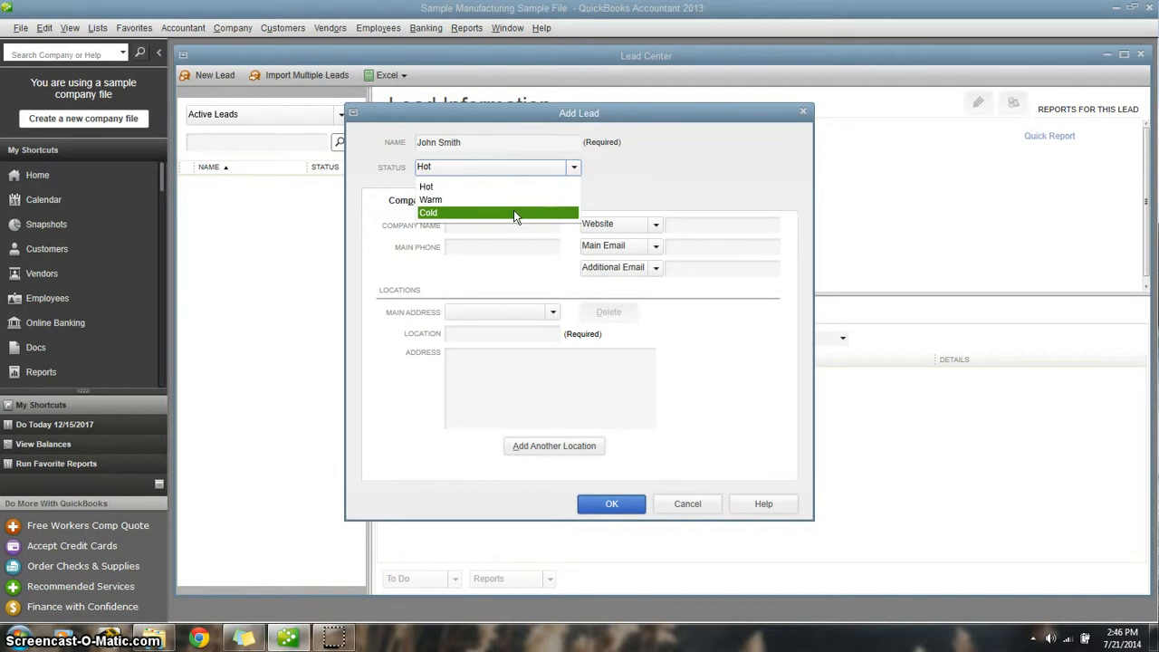
left_click(516, 214)
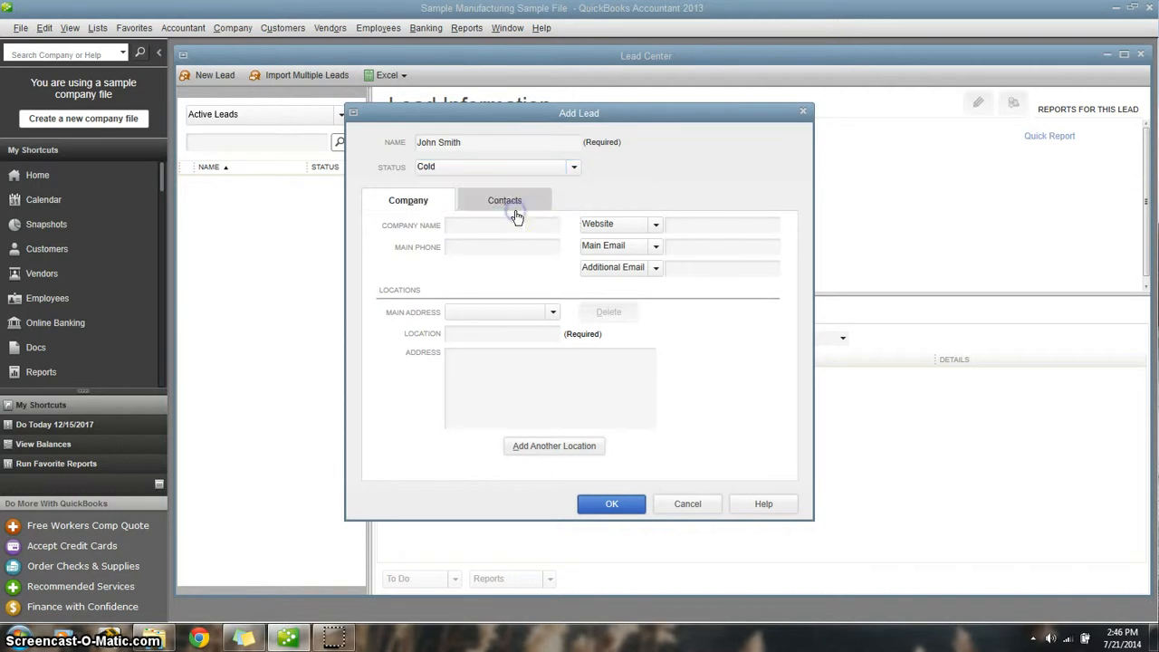
left_click(570, 170)
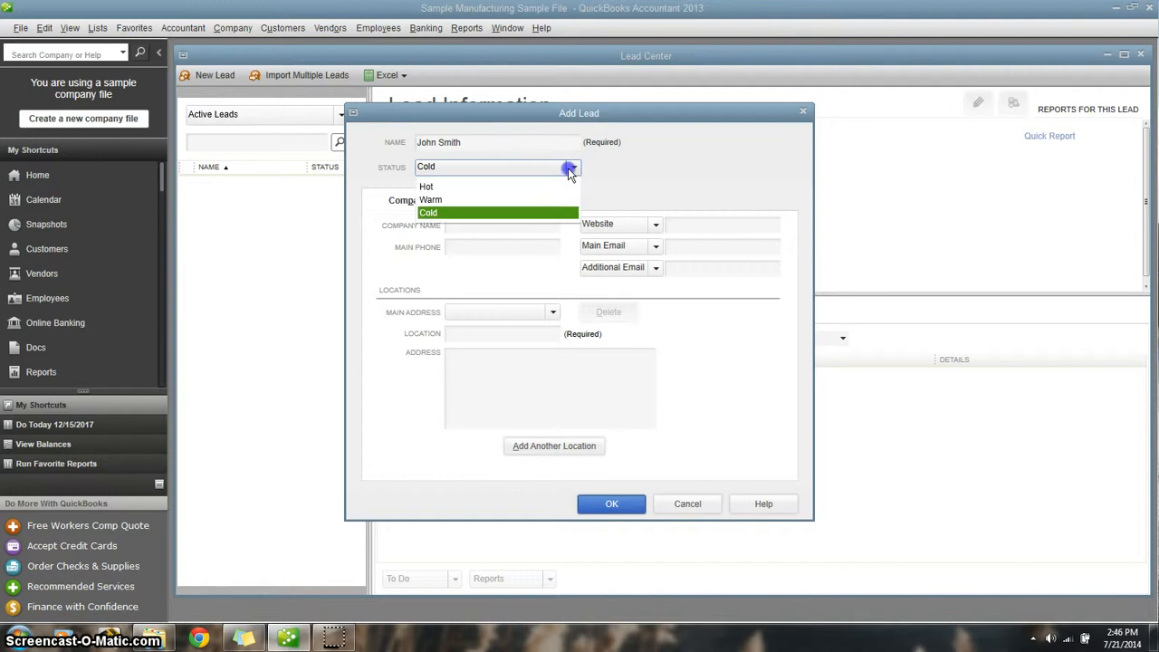
left_click(440, 187)
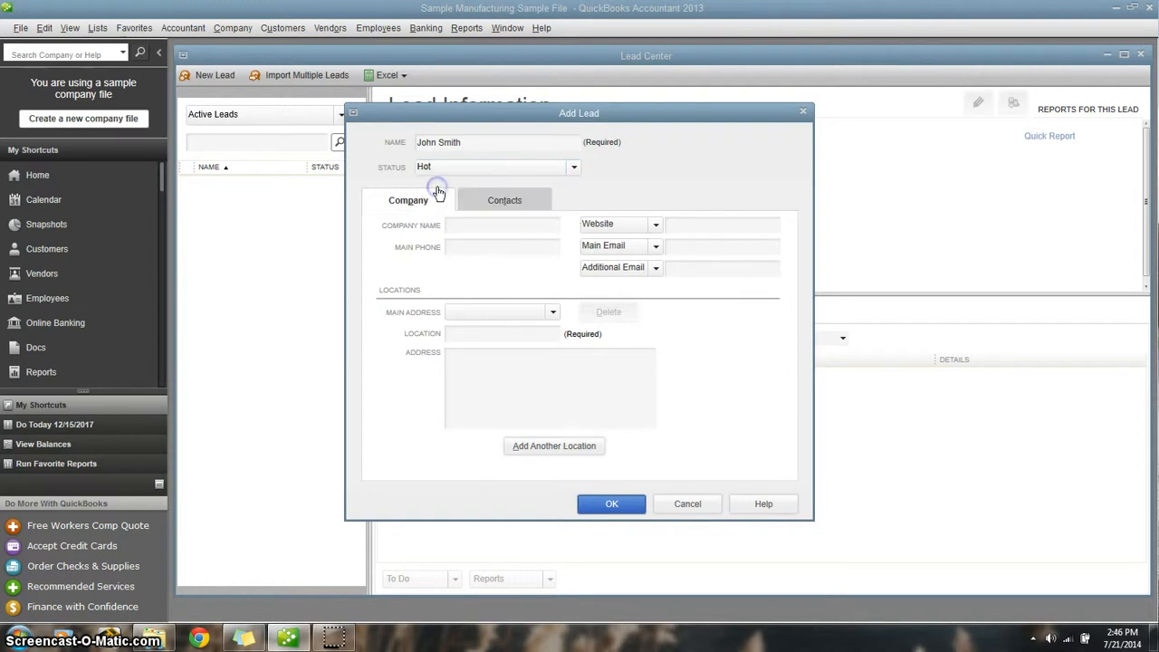
- Enter "Virgina Company" as the lead's company name and fill in the main phone number
left_click(477, 226)
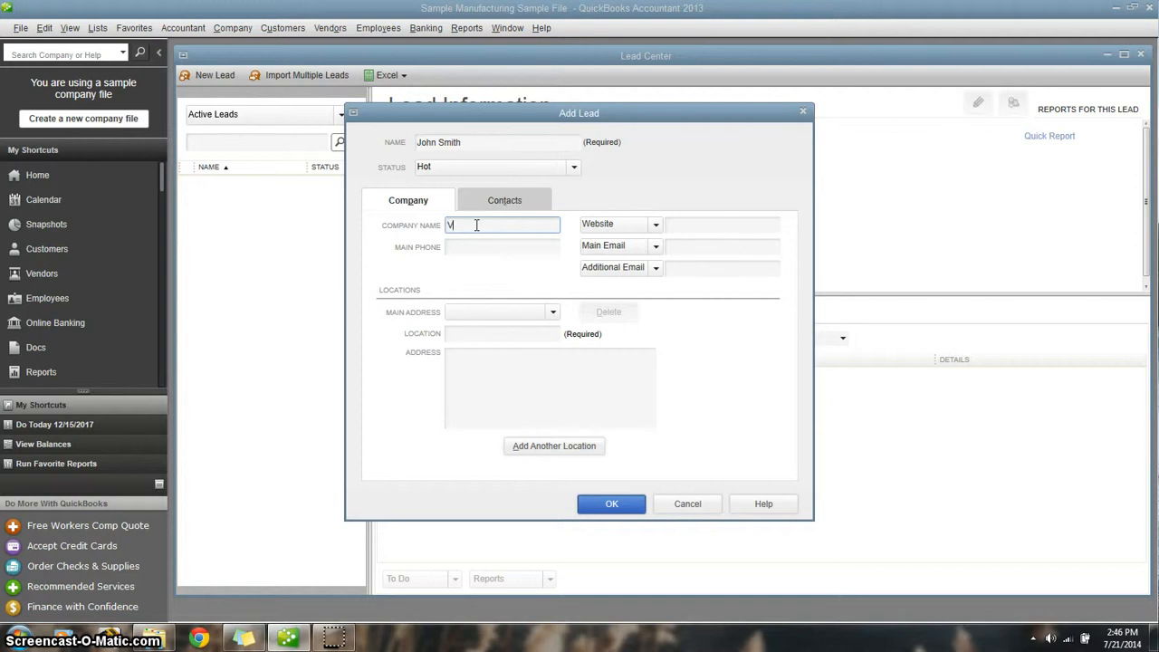
type("Virgina Company")
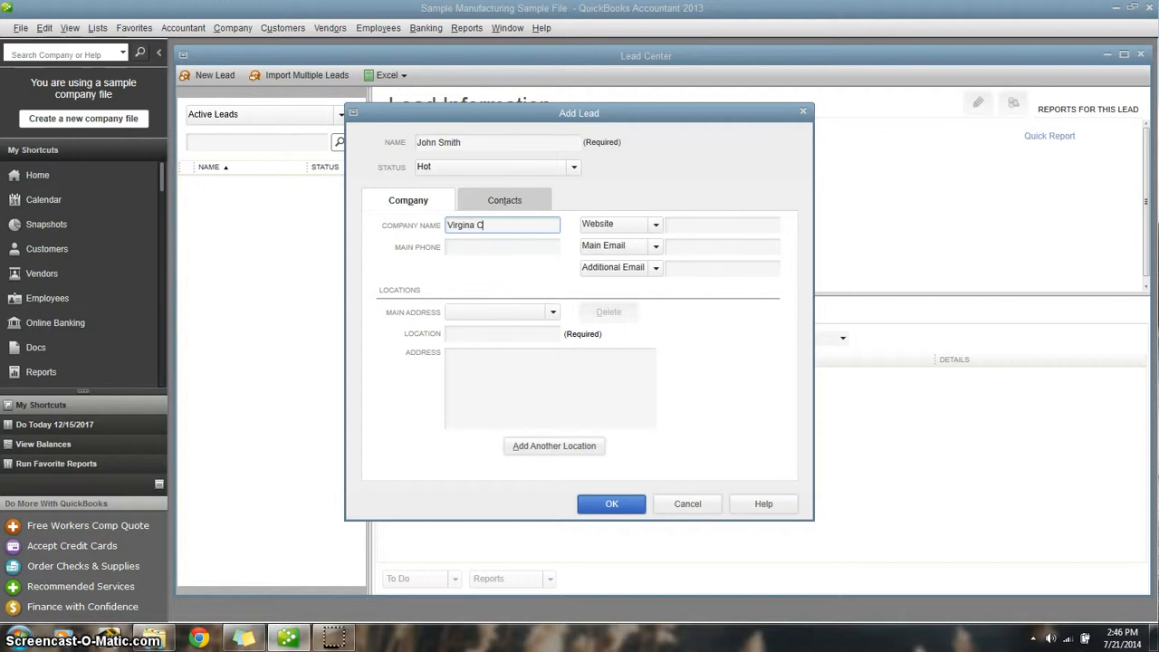
left_click(482, 246)
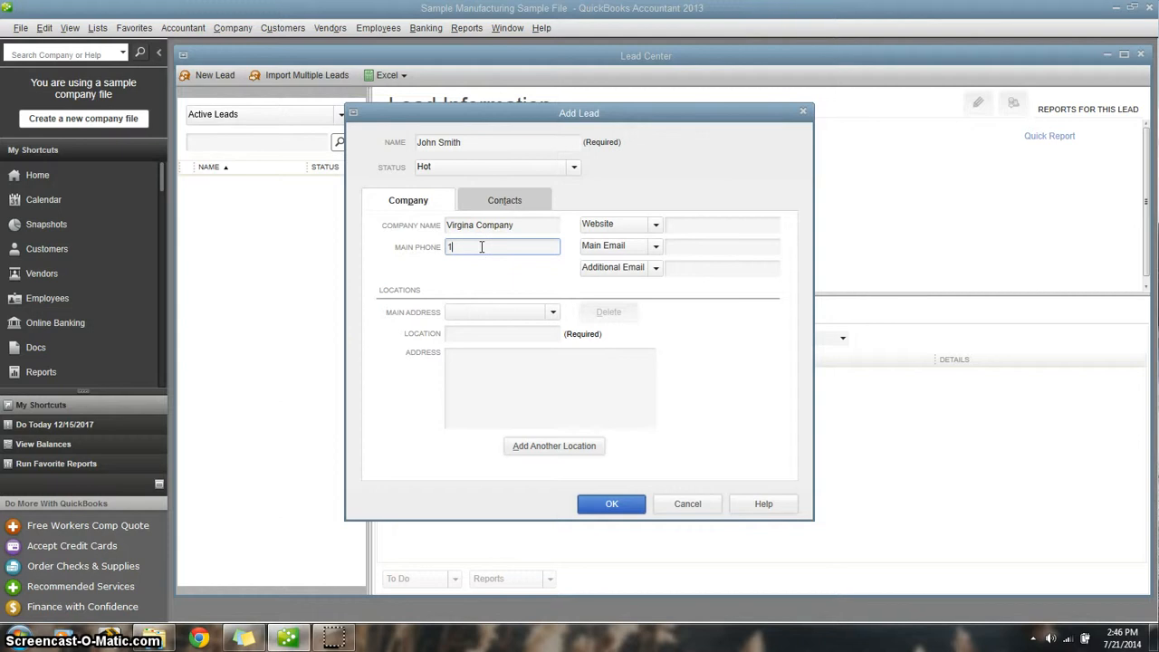
type("123-456-7891")
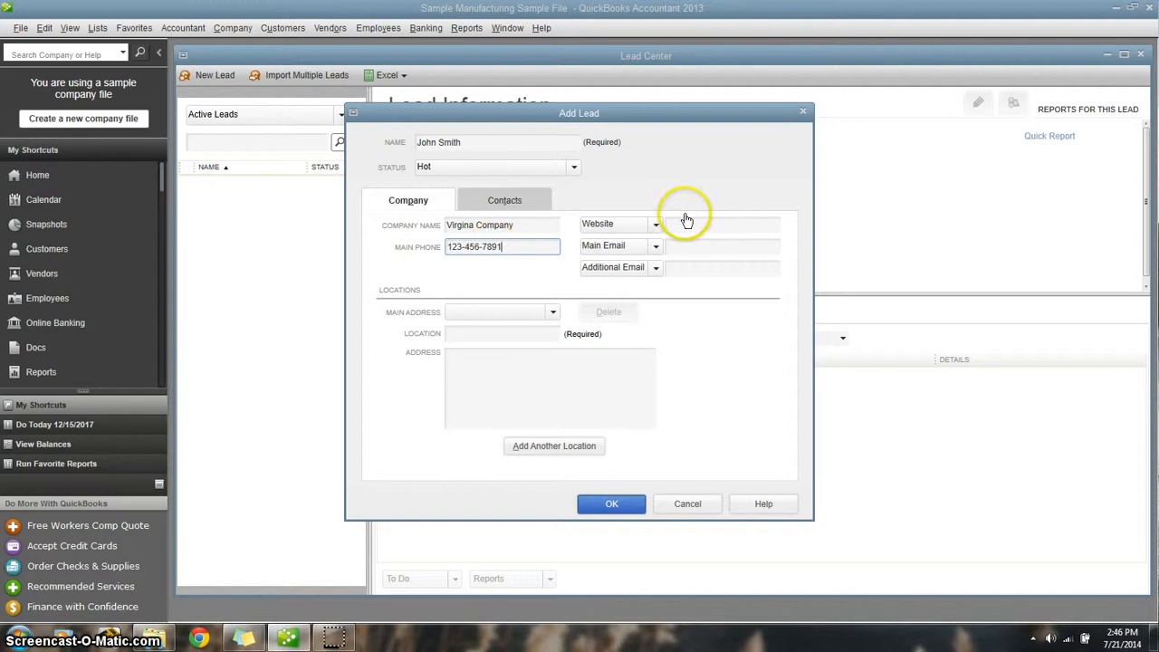
left_click(679, 223)
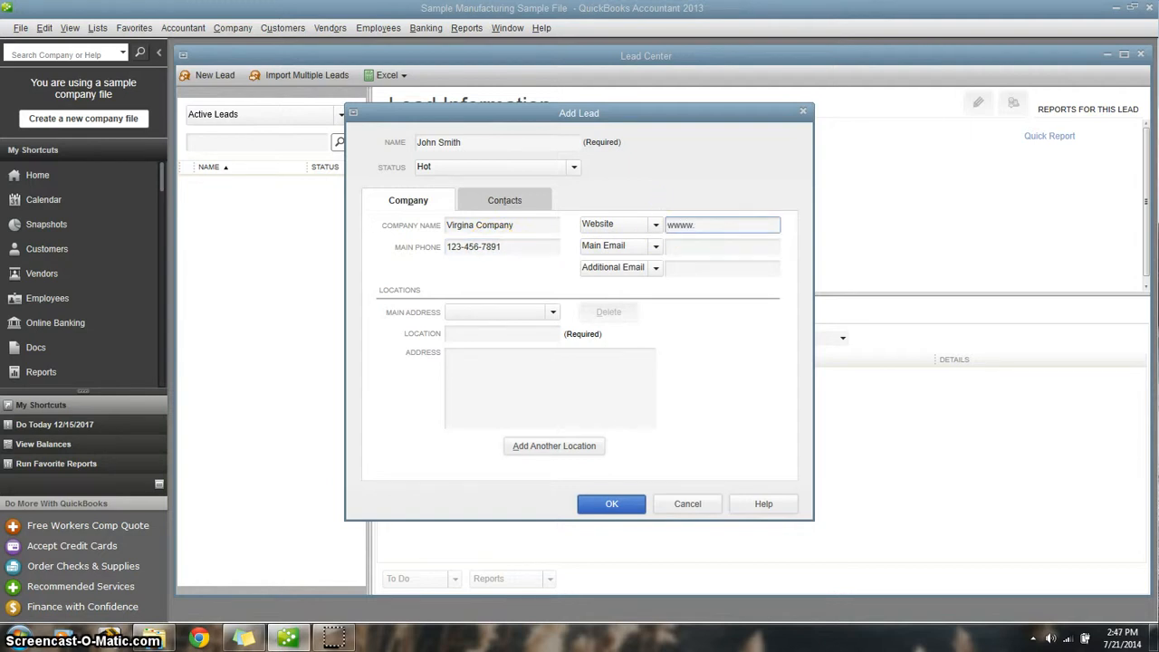
type("www.")
left_click(695, 245)
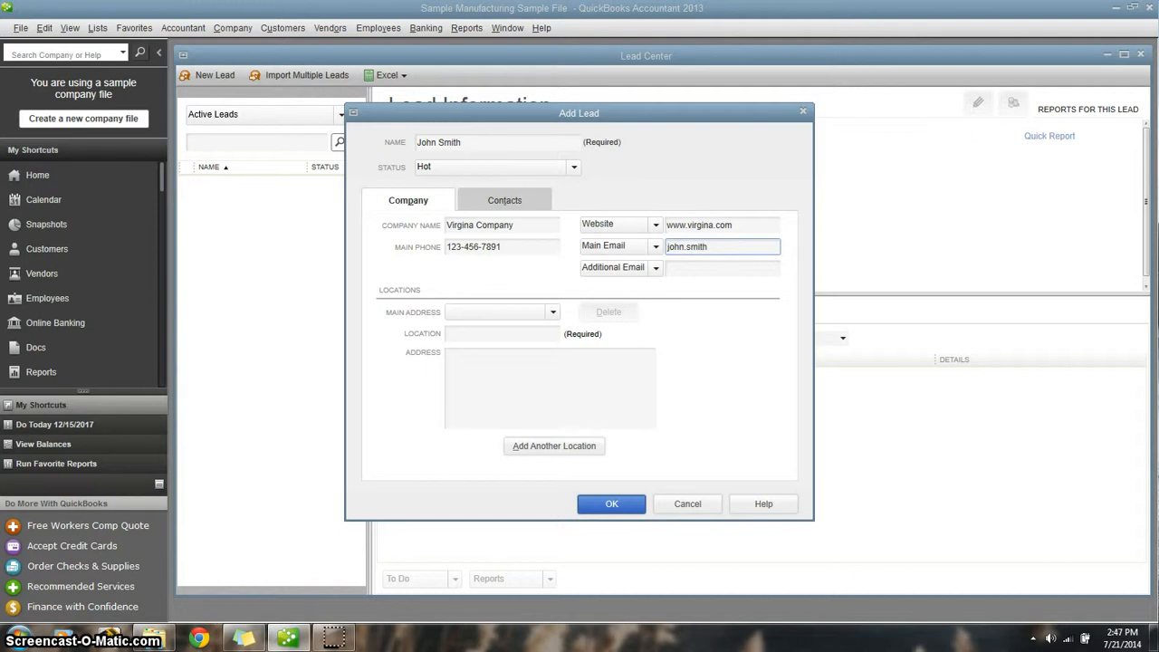
- Name the lead's location "Springfield Virgina" and fill in its full postal address
left_click(525, 333)
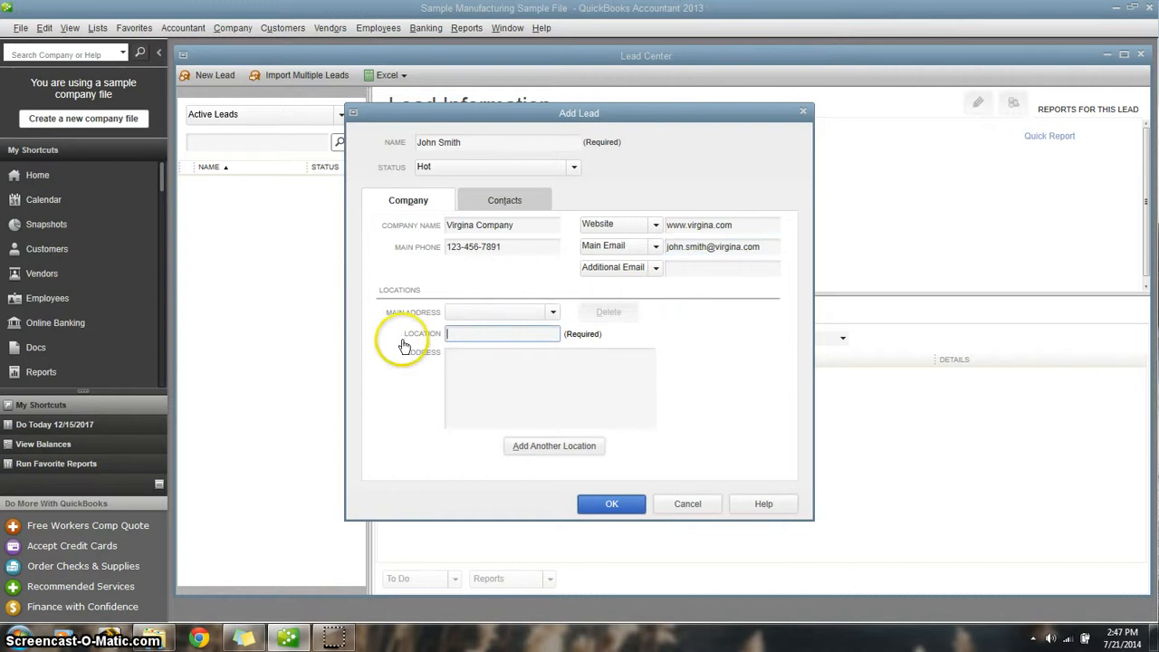
left_click(471, 332)
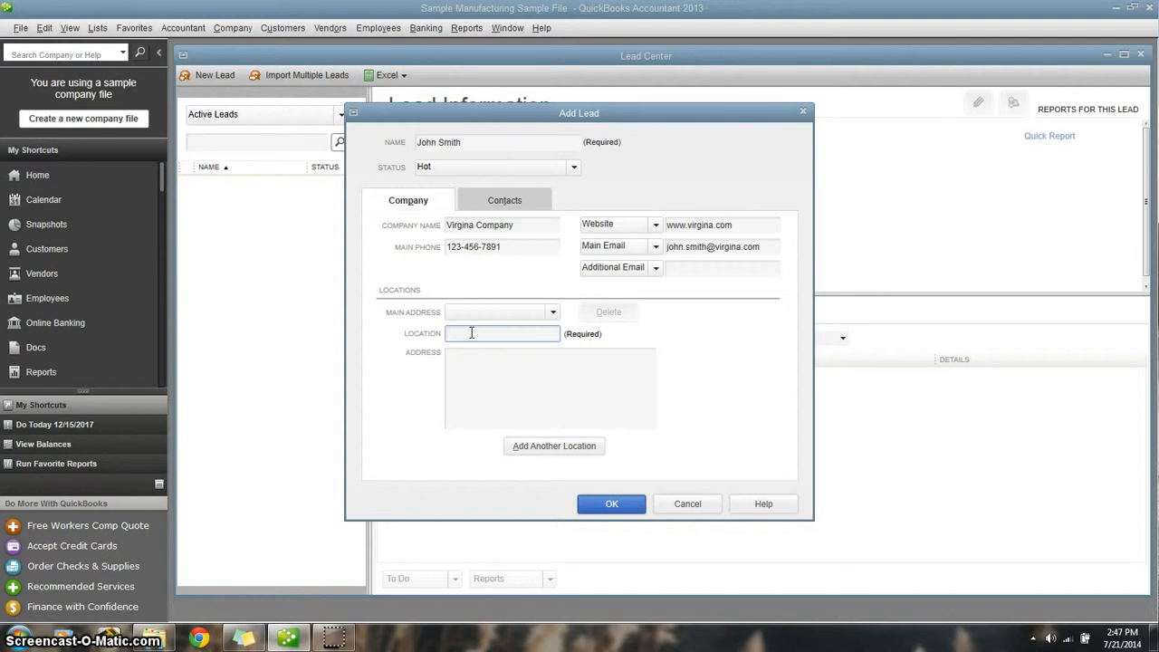
type("Springfield V")
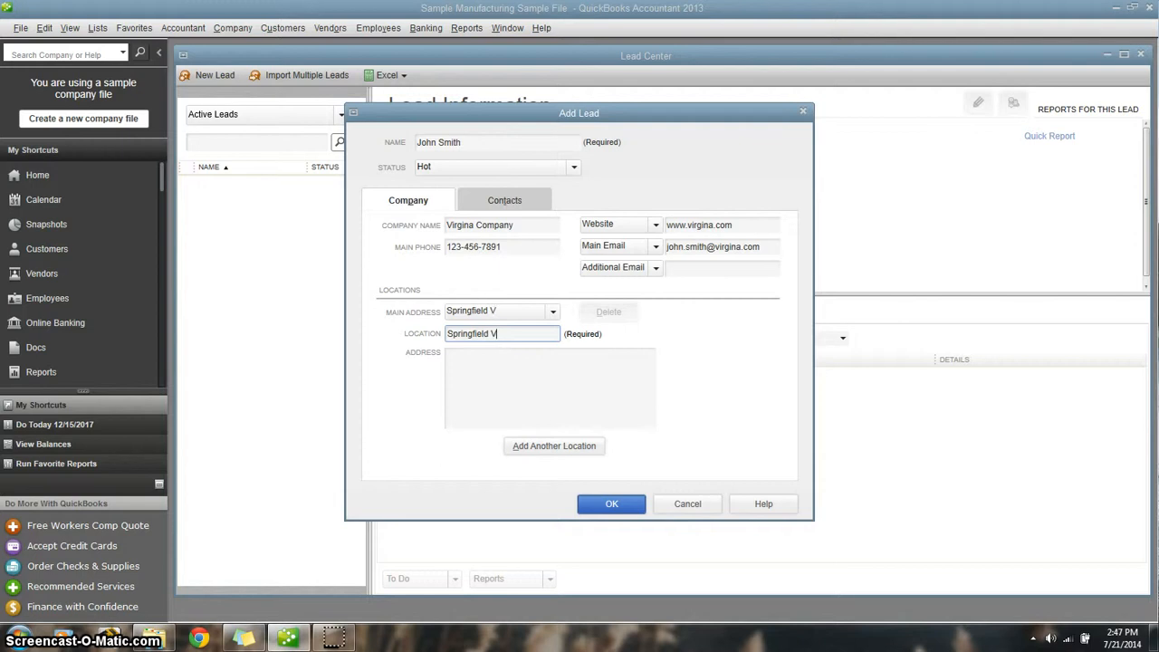
type("irgina")
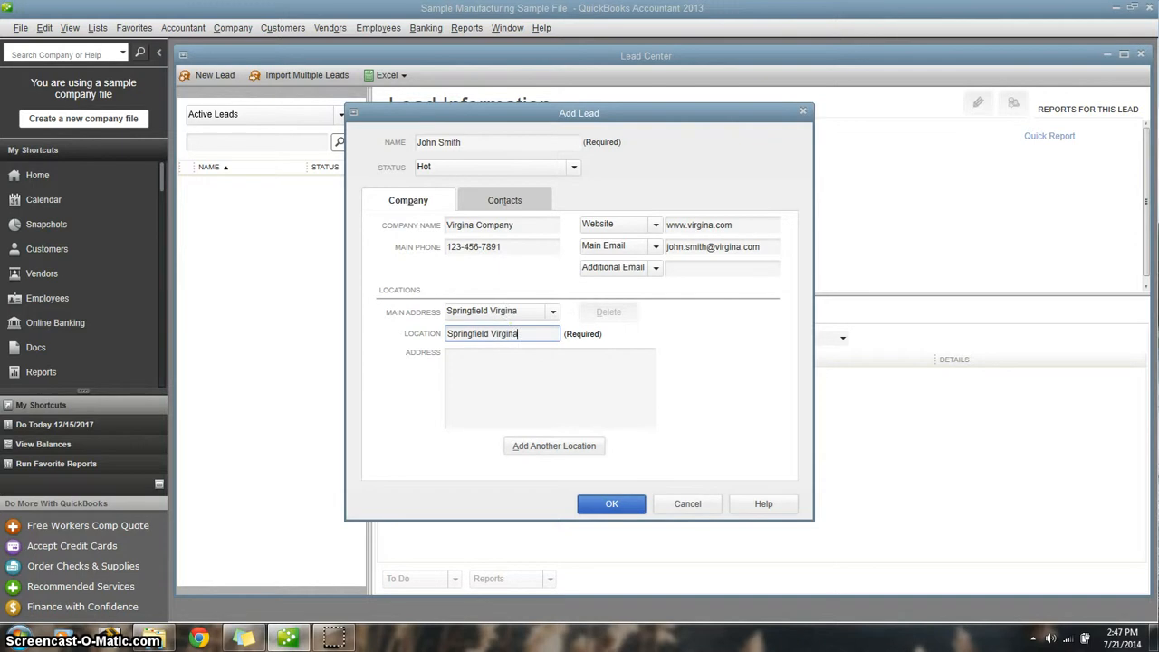
left_click(486, 351)
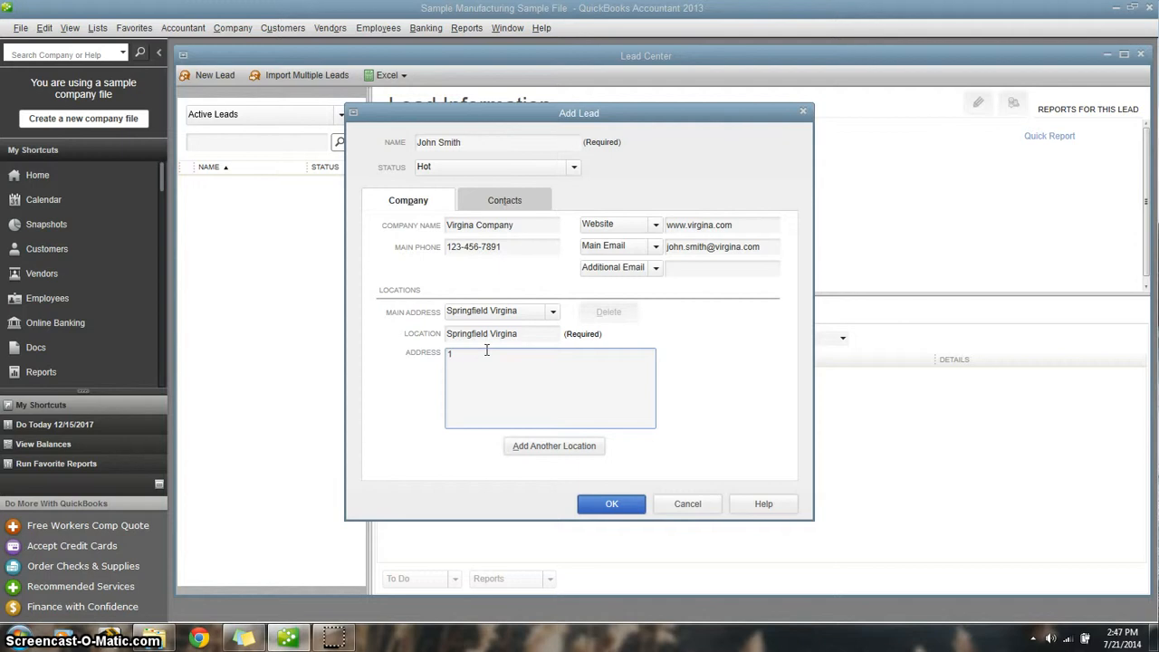
type("1 Chesnut Dr")
type("ivea Spring")
type("field, Virgina 12345")
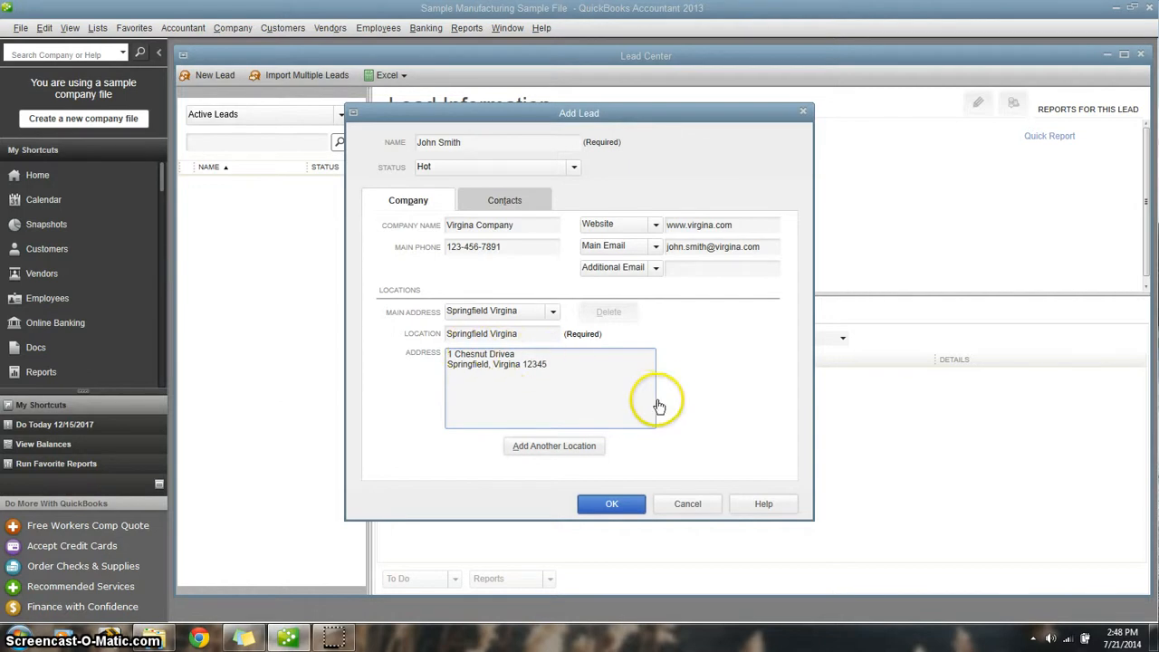
- Add the primary contact with job title Captain and the contact's first and last name, and save the lead
left_click(506, 200)
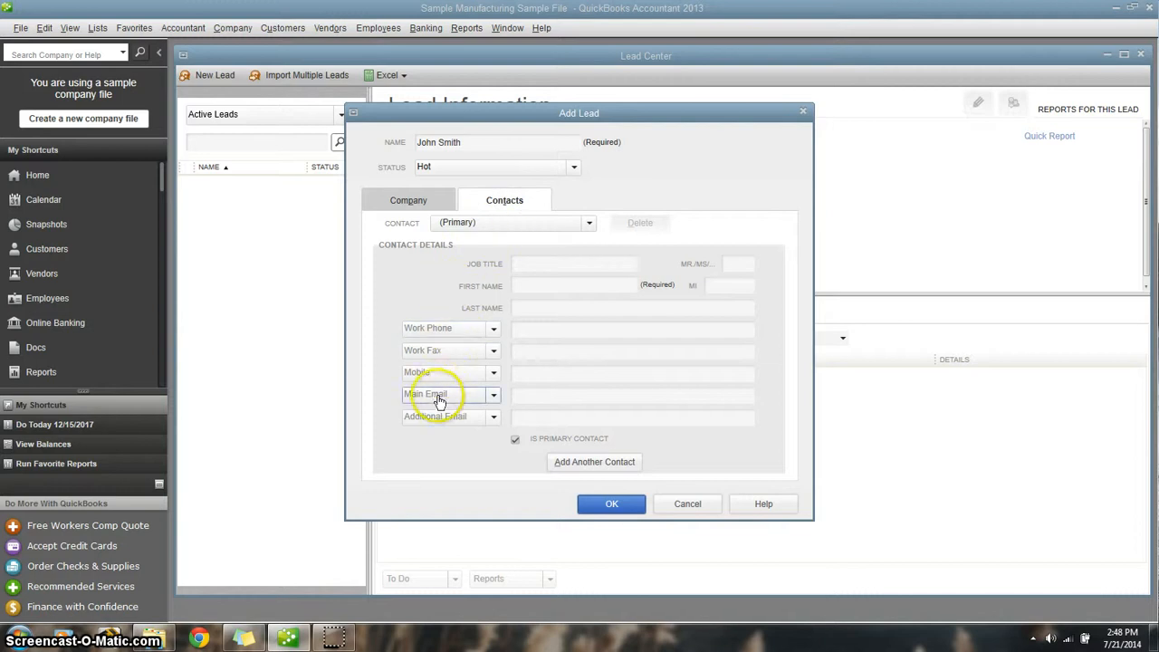
left_click(547, 263)
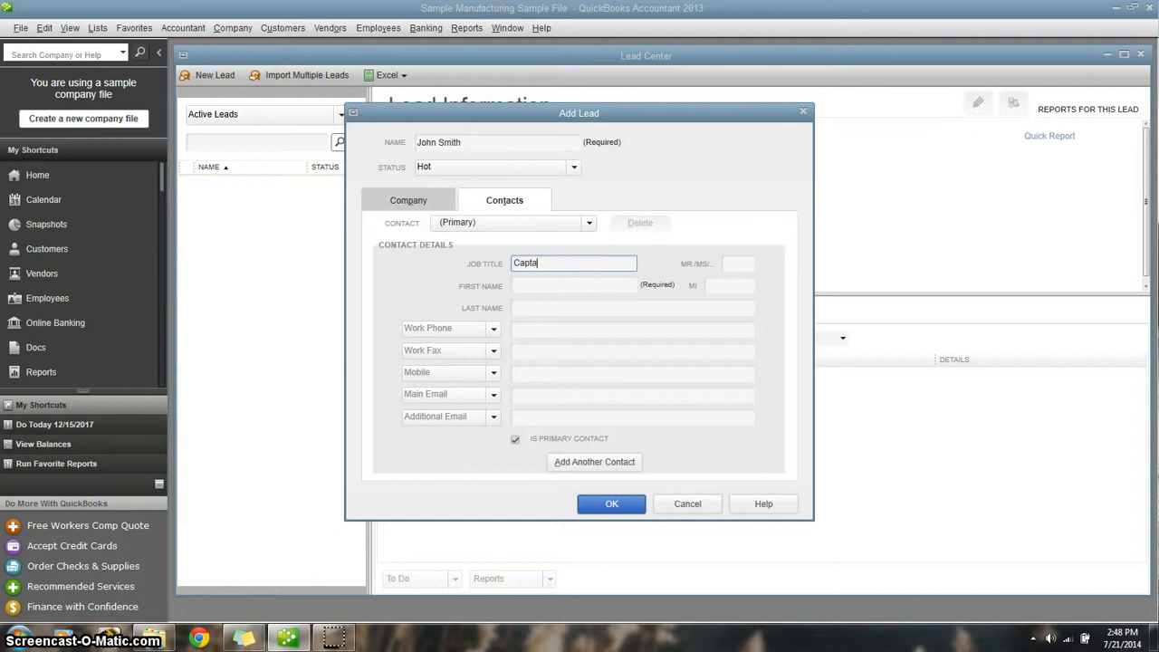
left_click(543, 285)
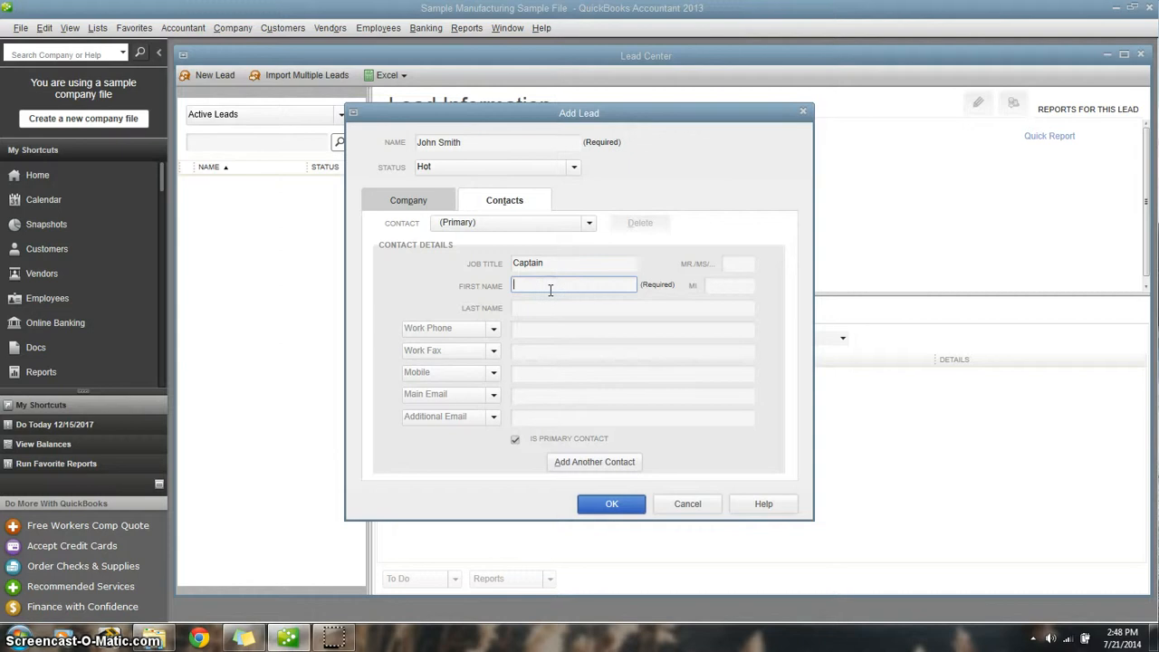
type("John")
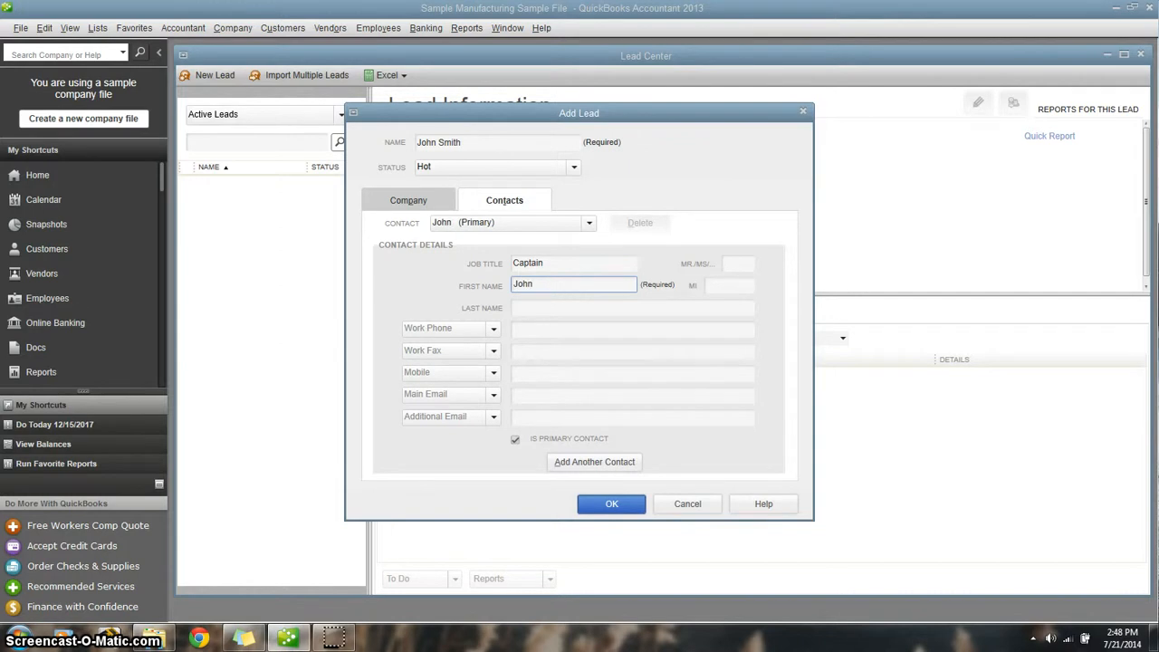
left_click(553, 308)
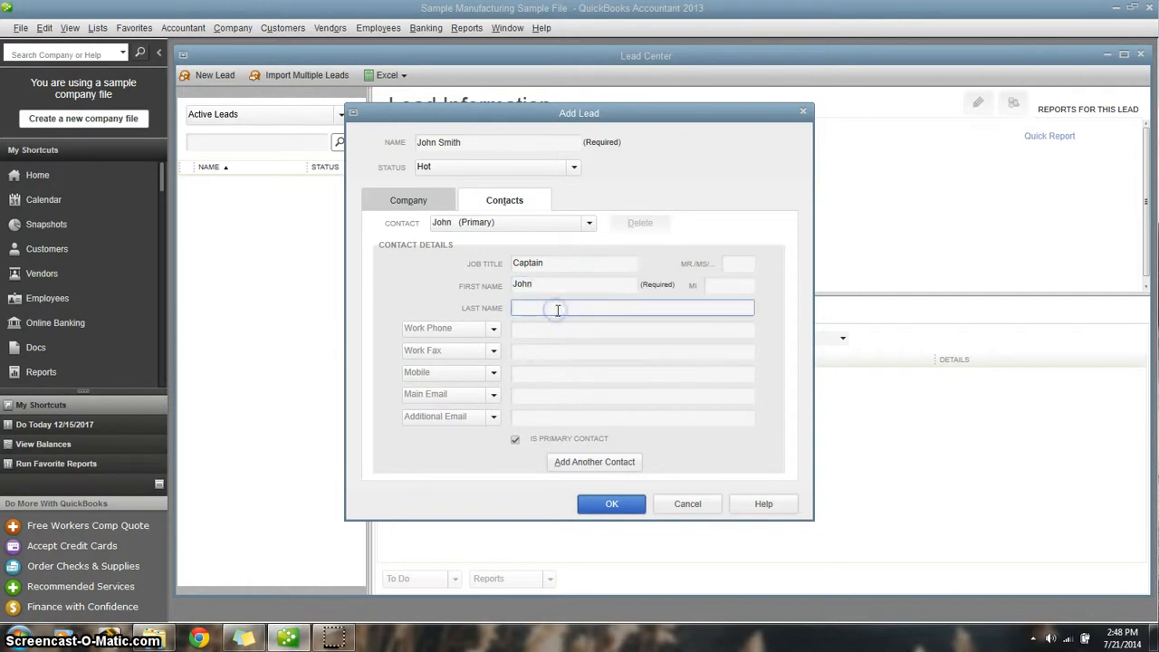
type("Smith")
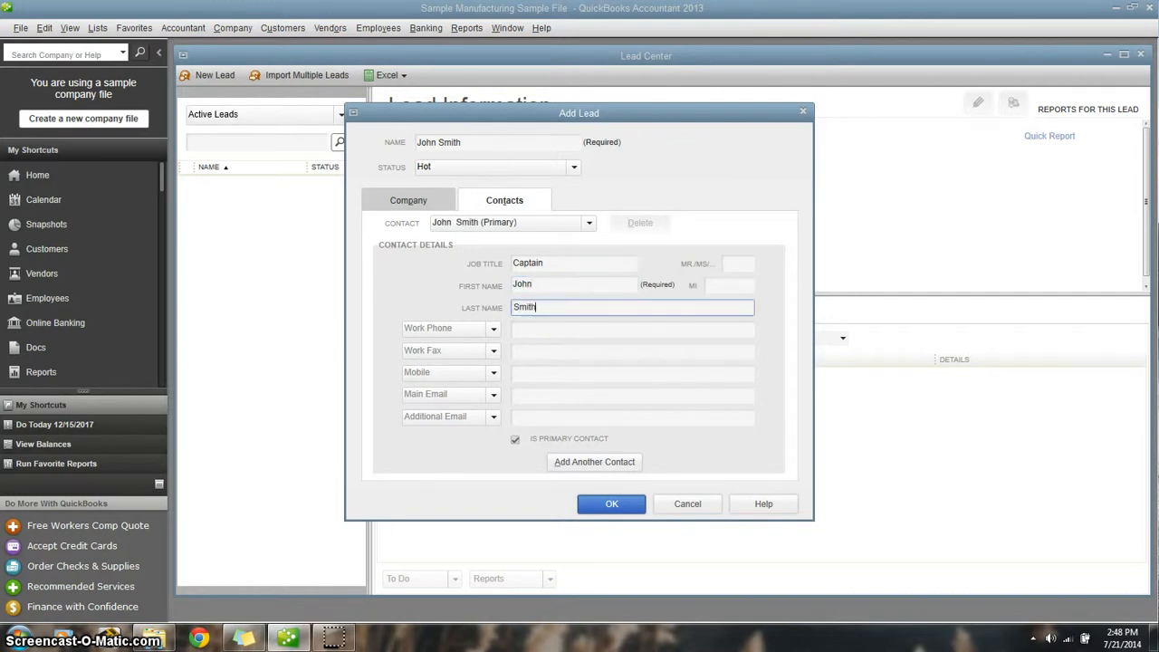
left_click(436, 295)
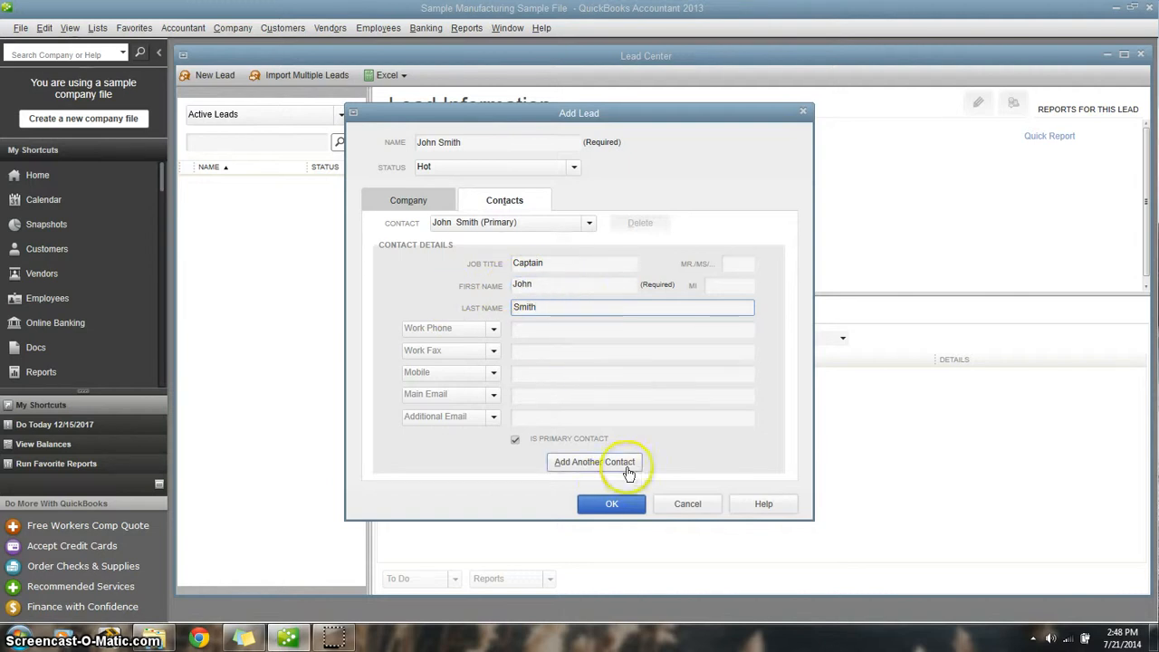
left_click(607, 507)
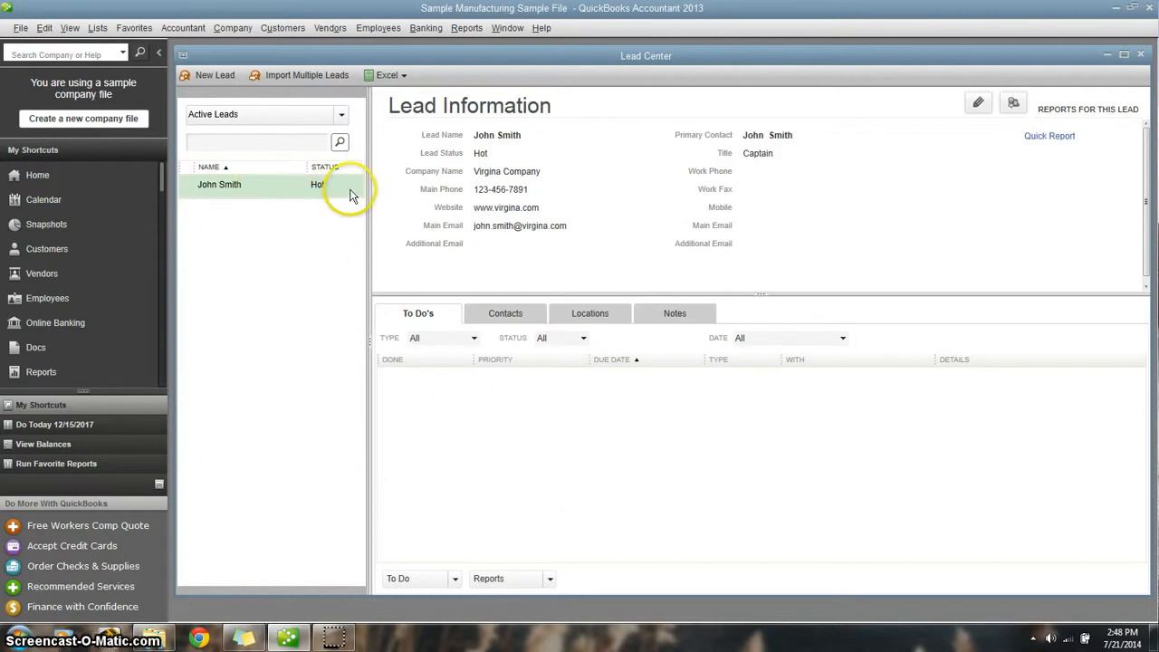
- Review the saved lead's contacts, locations and notes
left_click(494, 319)
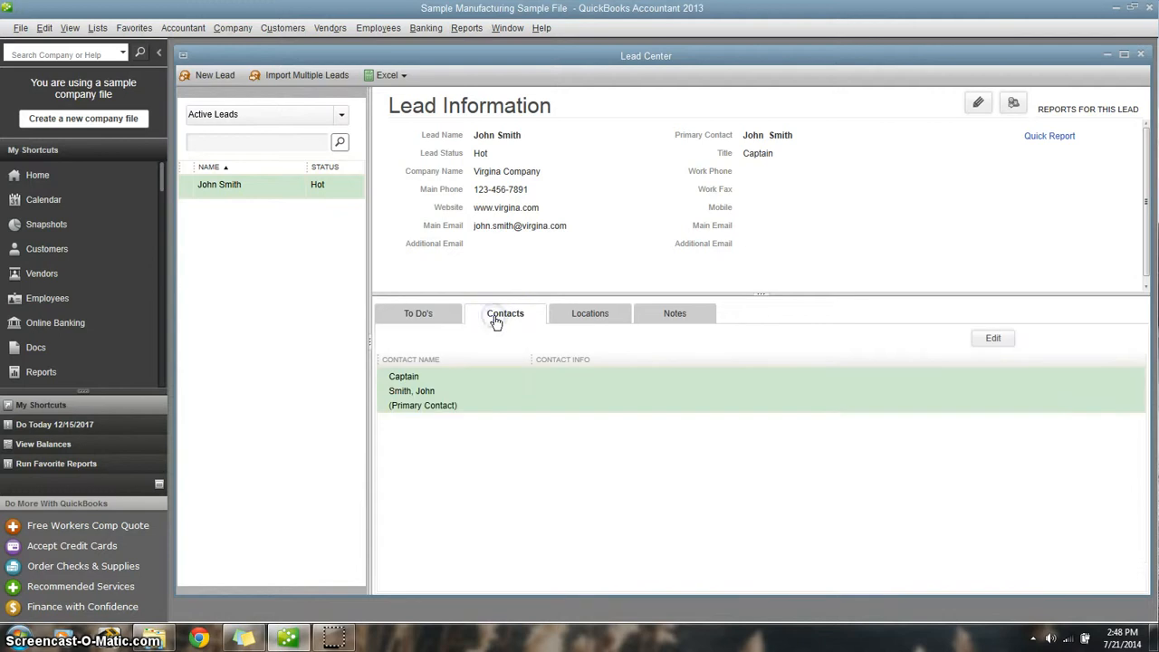
left_click(579, 317)
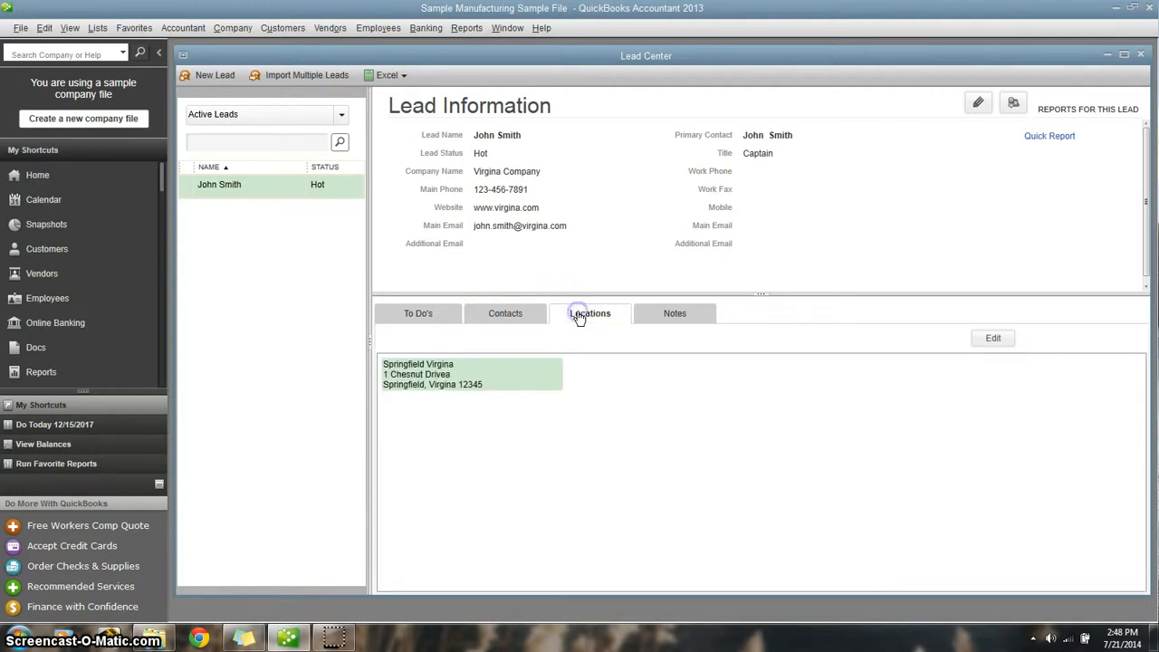
left_click(677, 325)
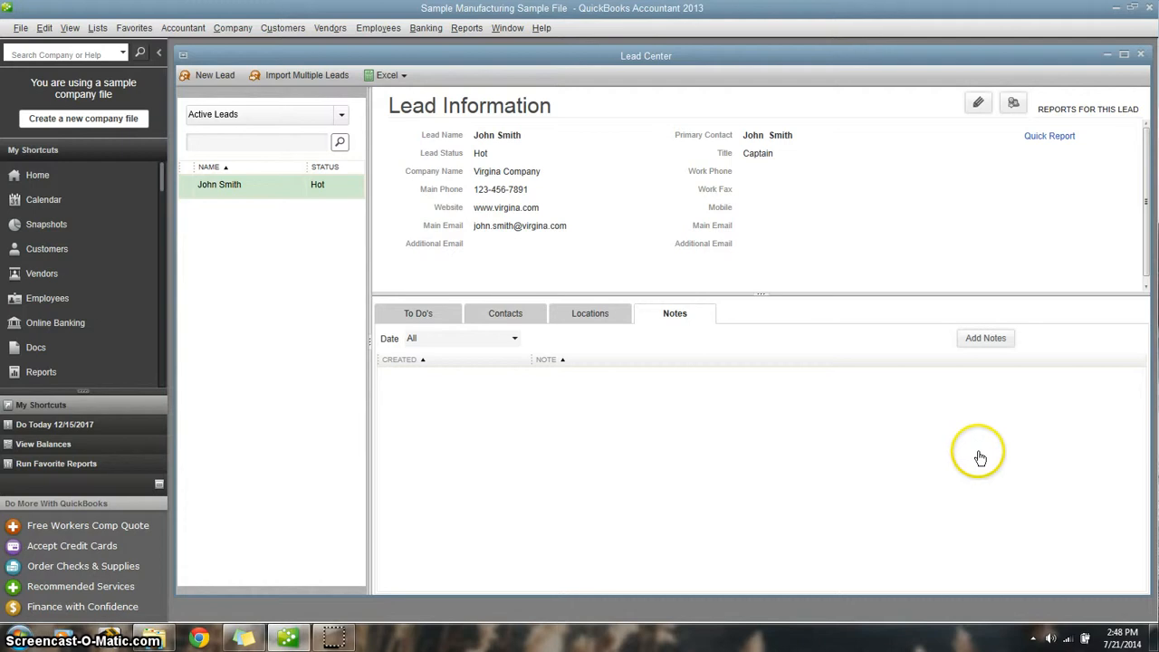
- Add a note to the lead reading "Perspective client seemed very eager to become a client. Set up lunch meeting for next week."
left_click(996, 346)
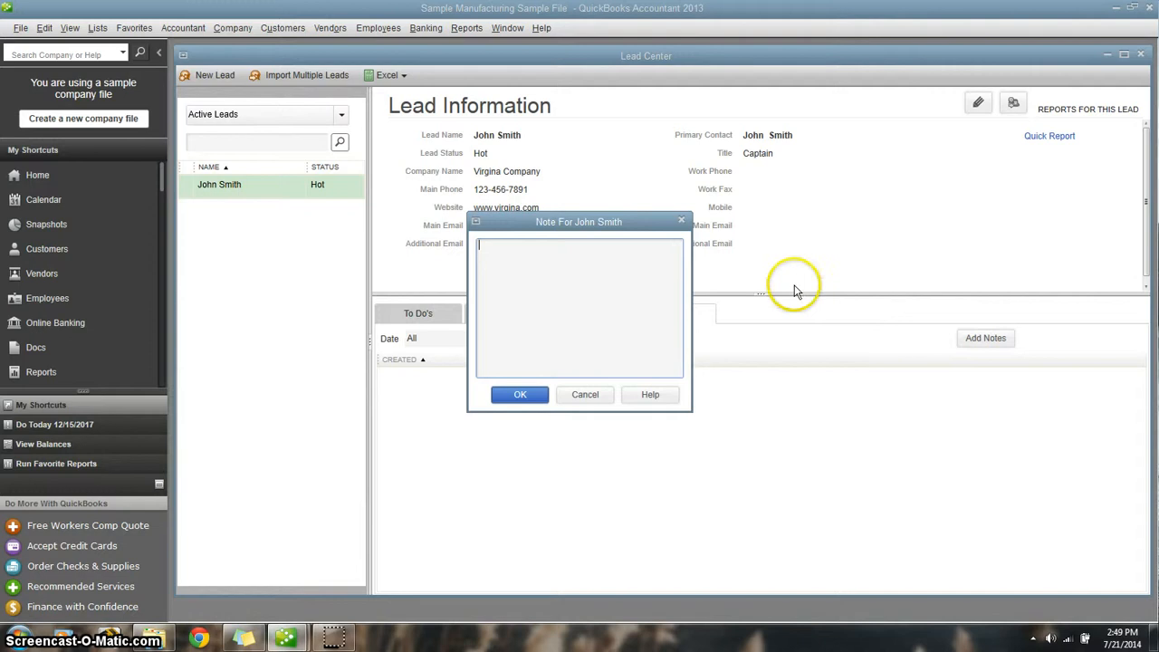
left_click(537, 250)
left_click(490, 262)
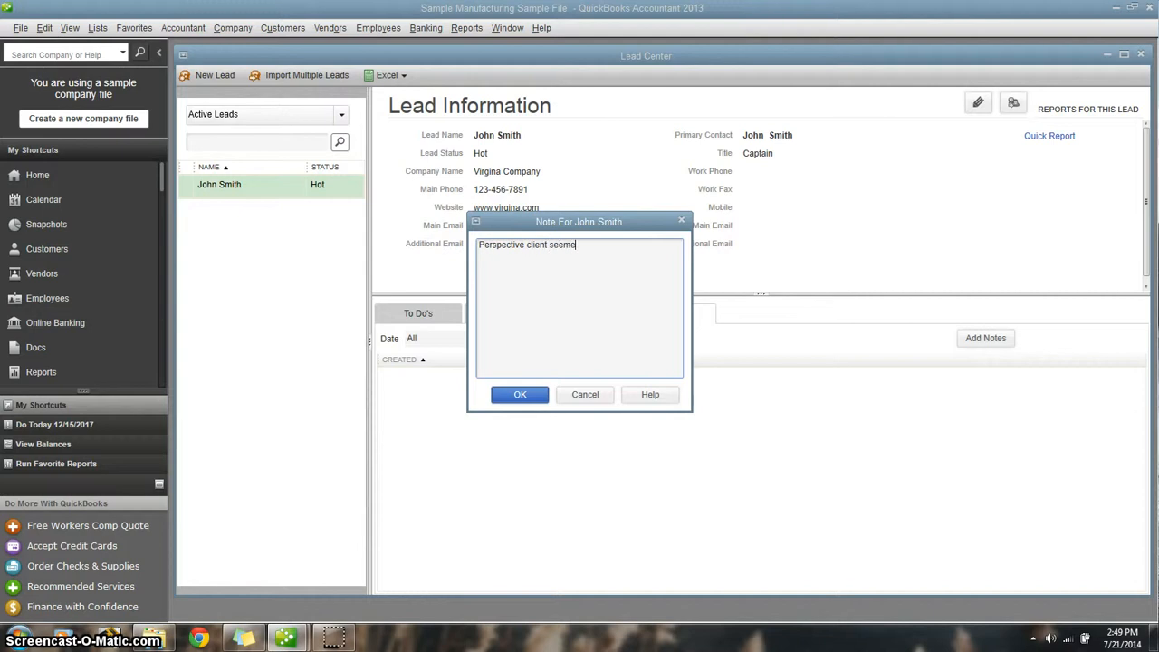
type("ager to ")
type(". Set up lun")
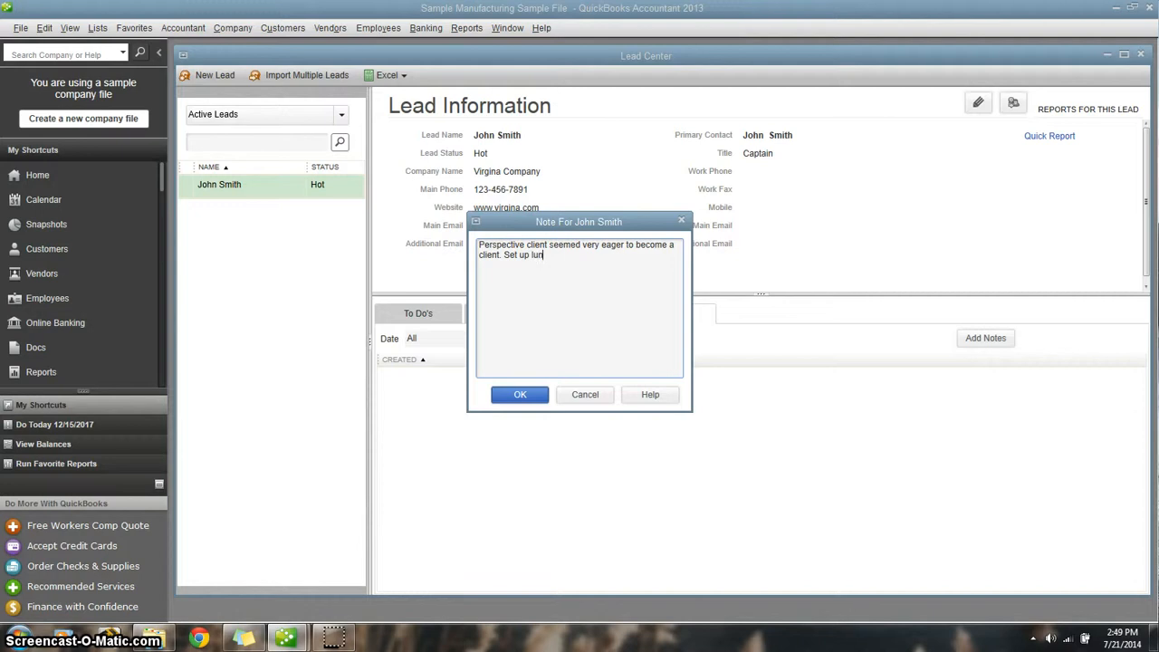
type(" for next week.")
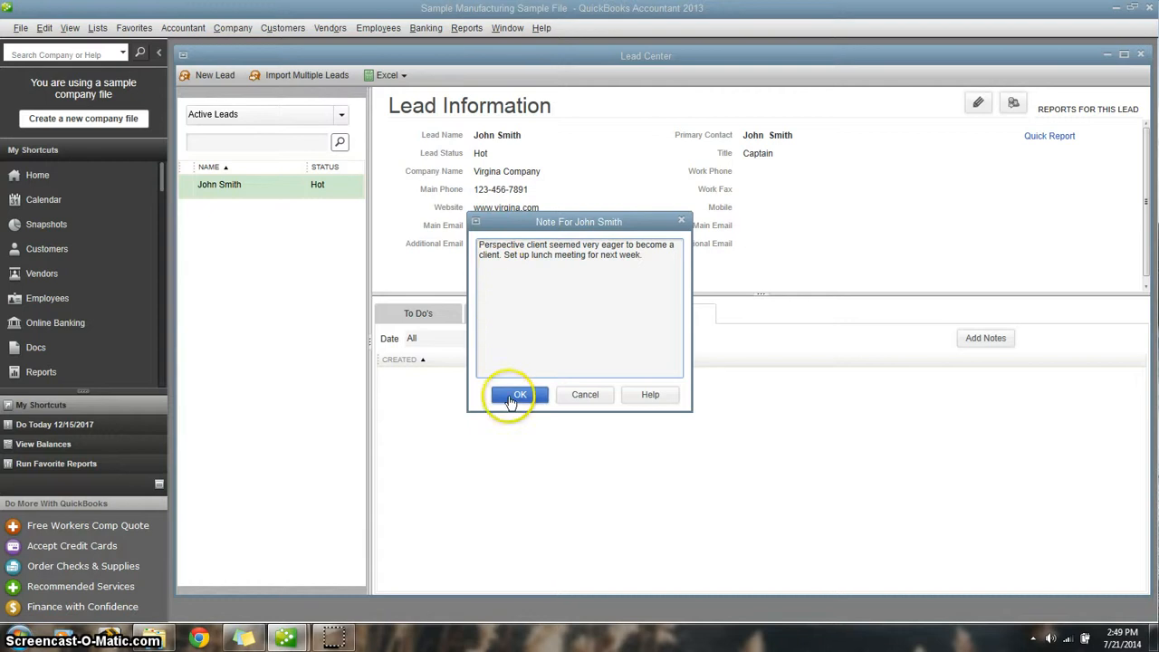
left_click(514, 397)
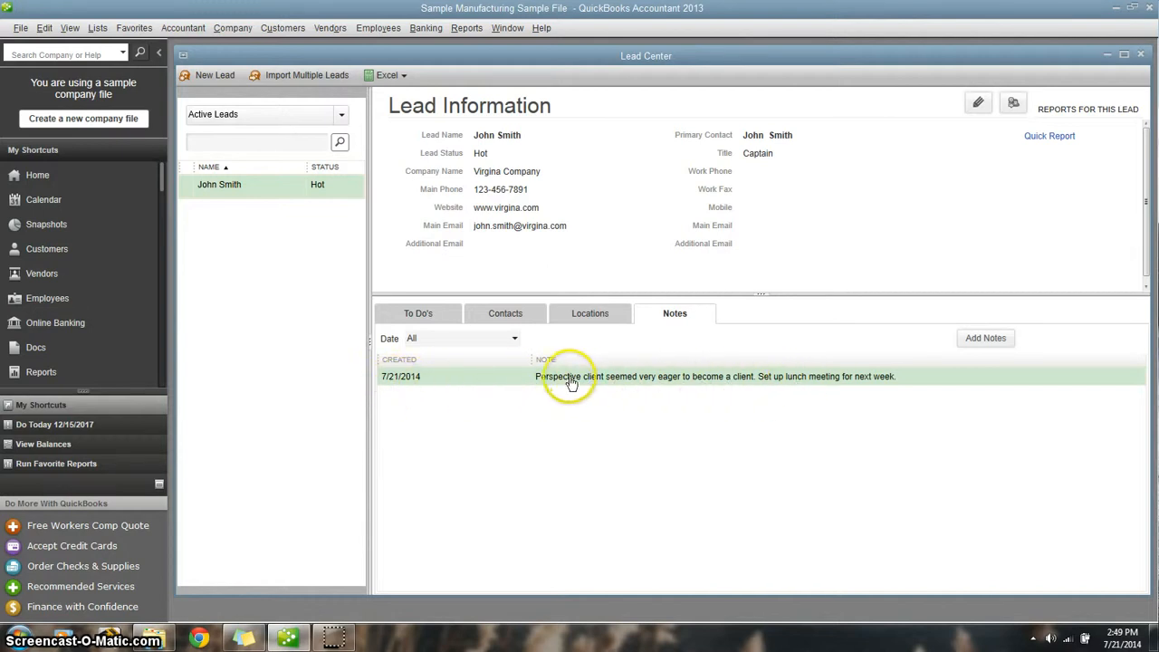
left_click(516, 339)
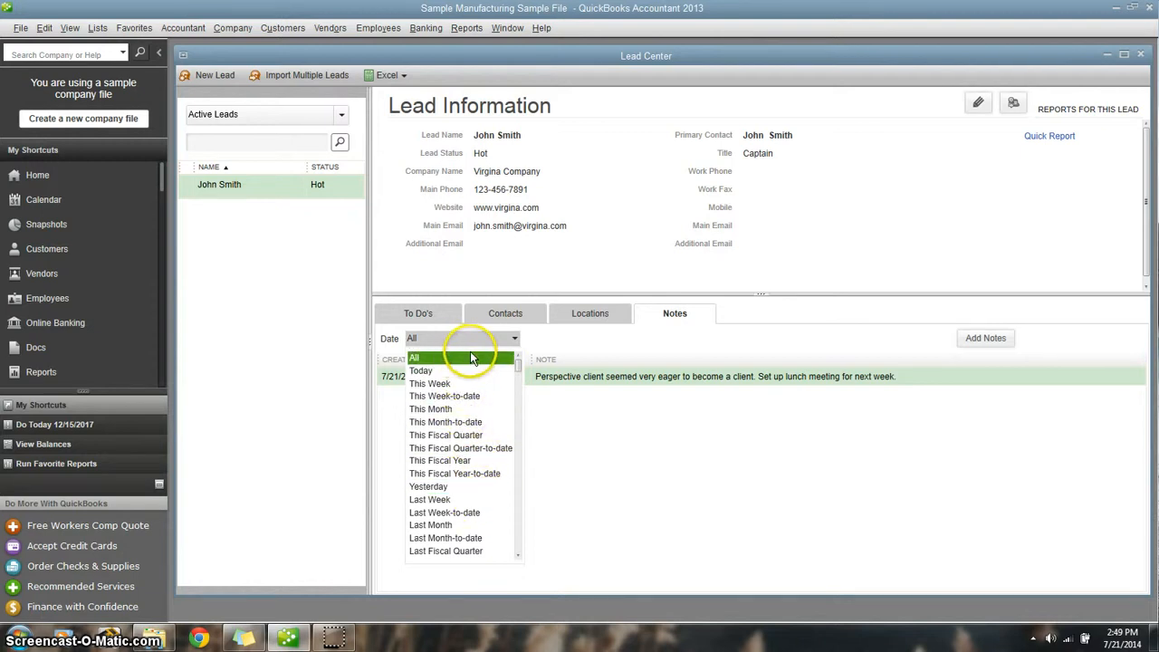
left_click(534, 347)
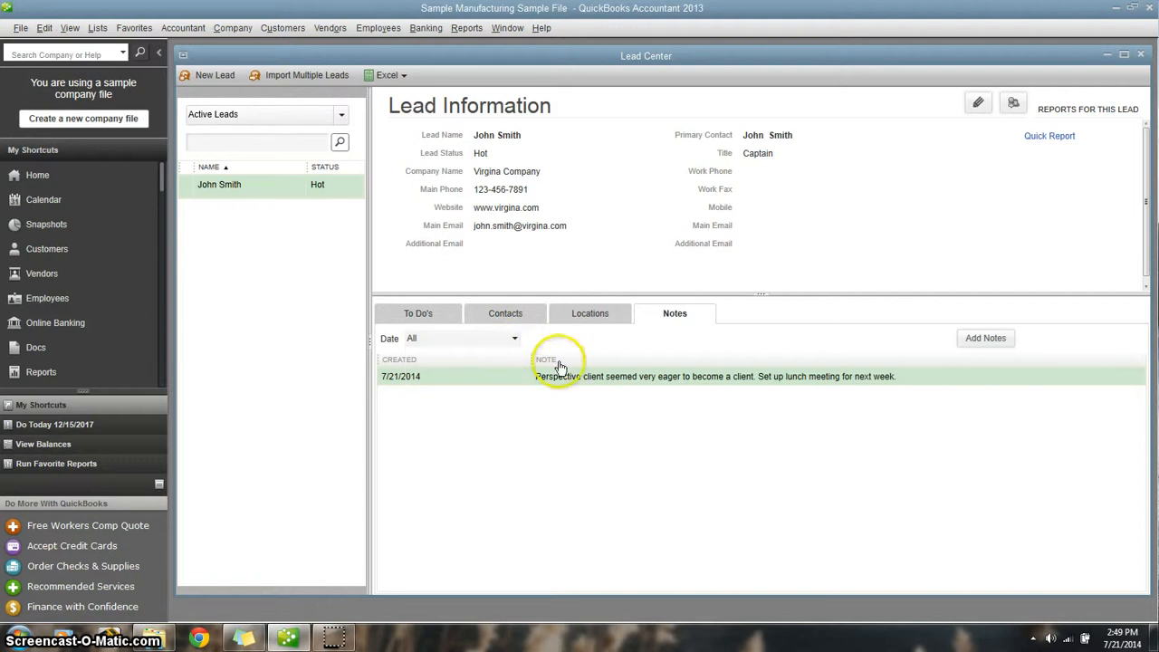
- Start a new to-do for the lead and set its type to Meeting
left_click(428, 317)
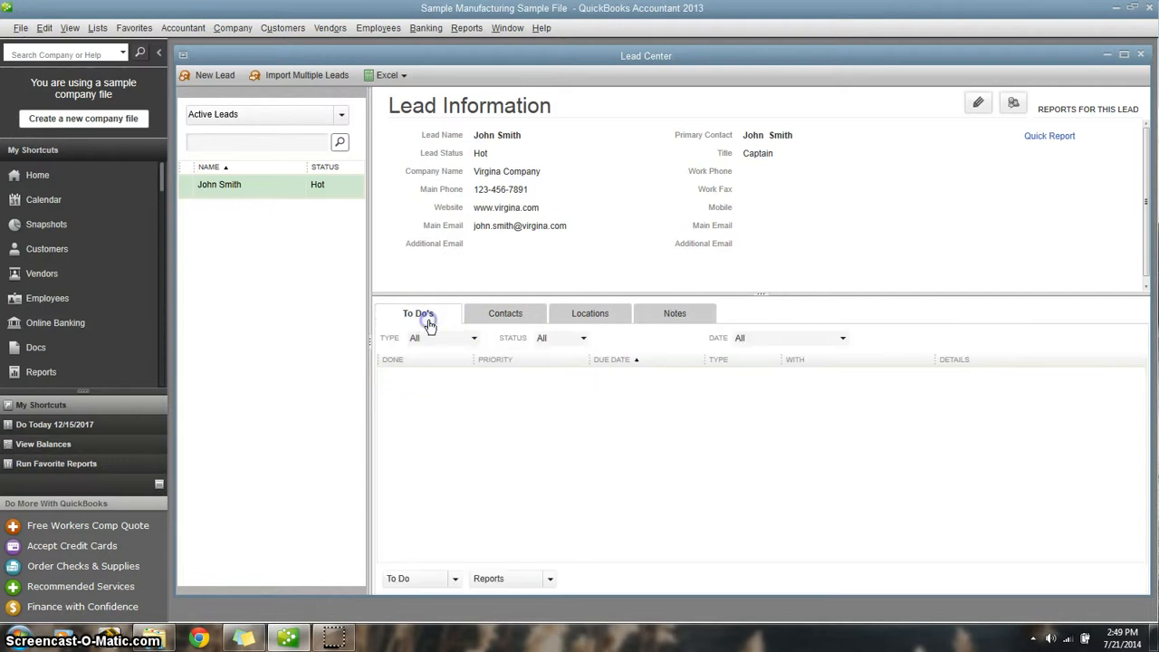
left_click(455, 579)
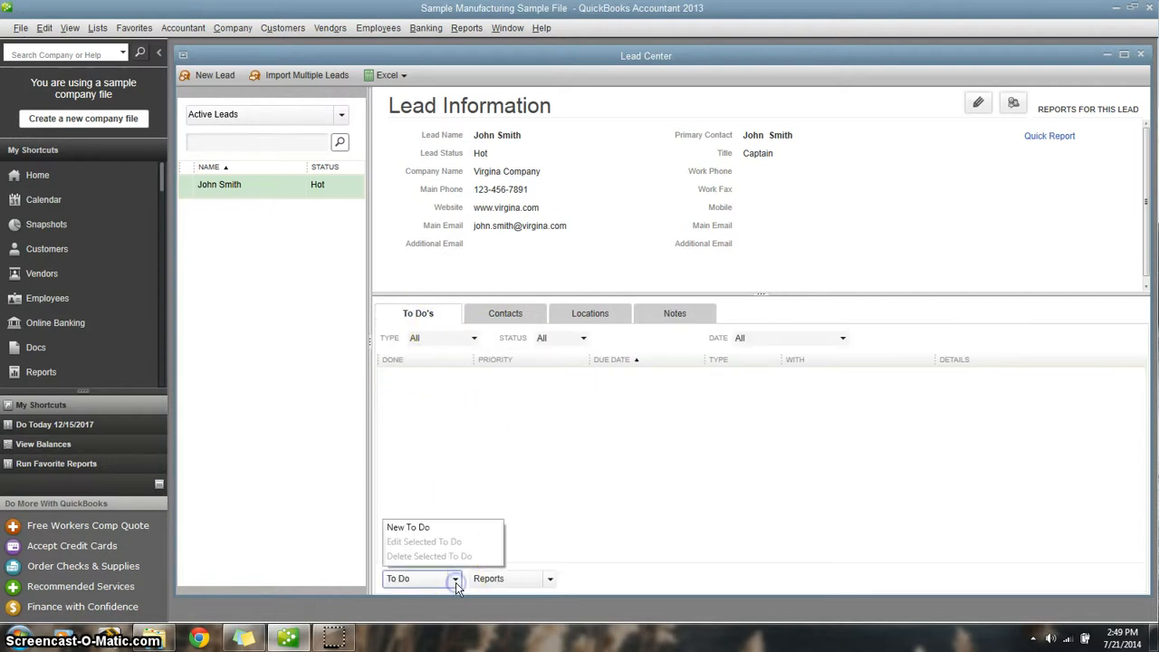
left_click(439, 527)
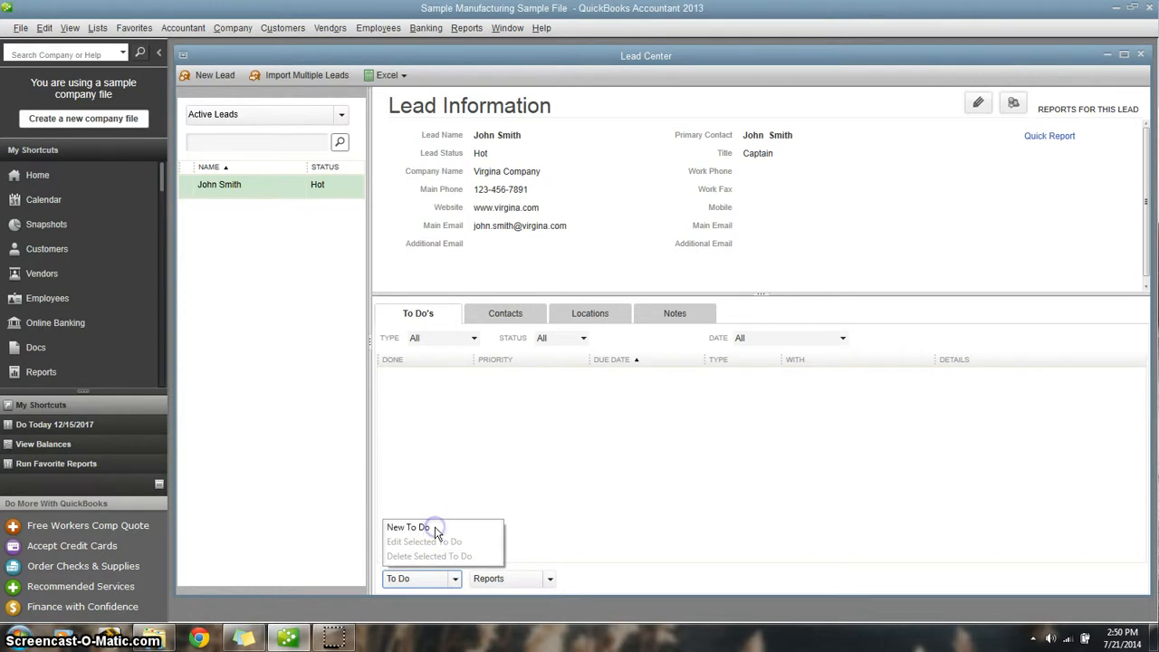
left_click(432, 530)
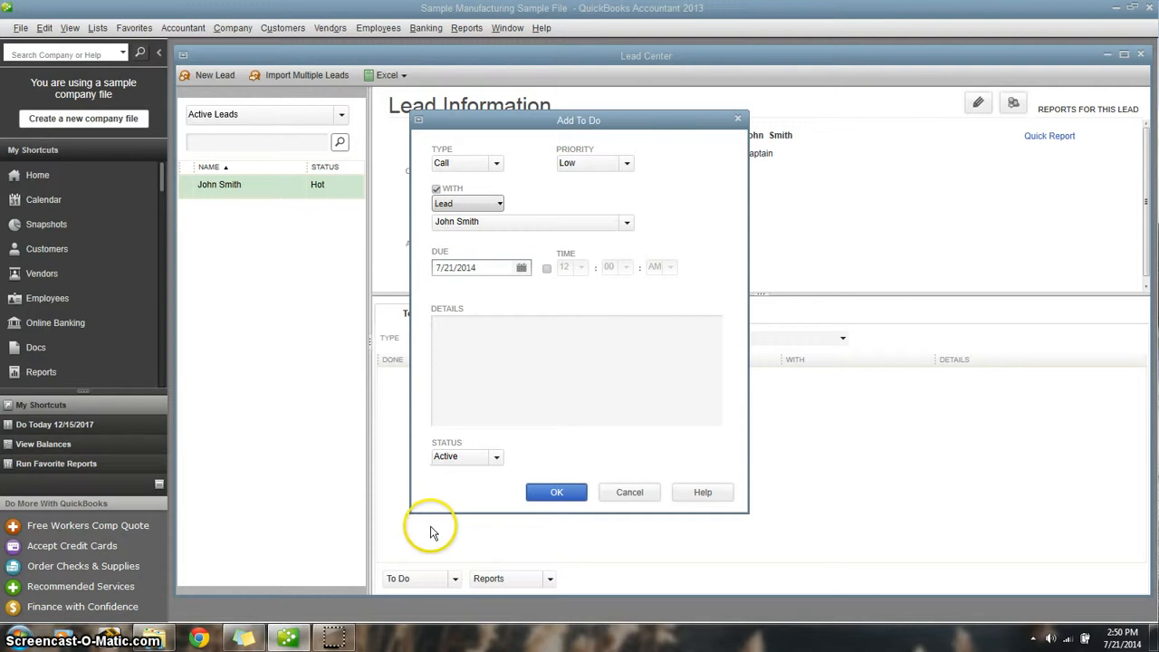
left_click(431, 530)
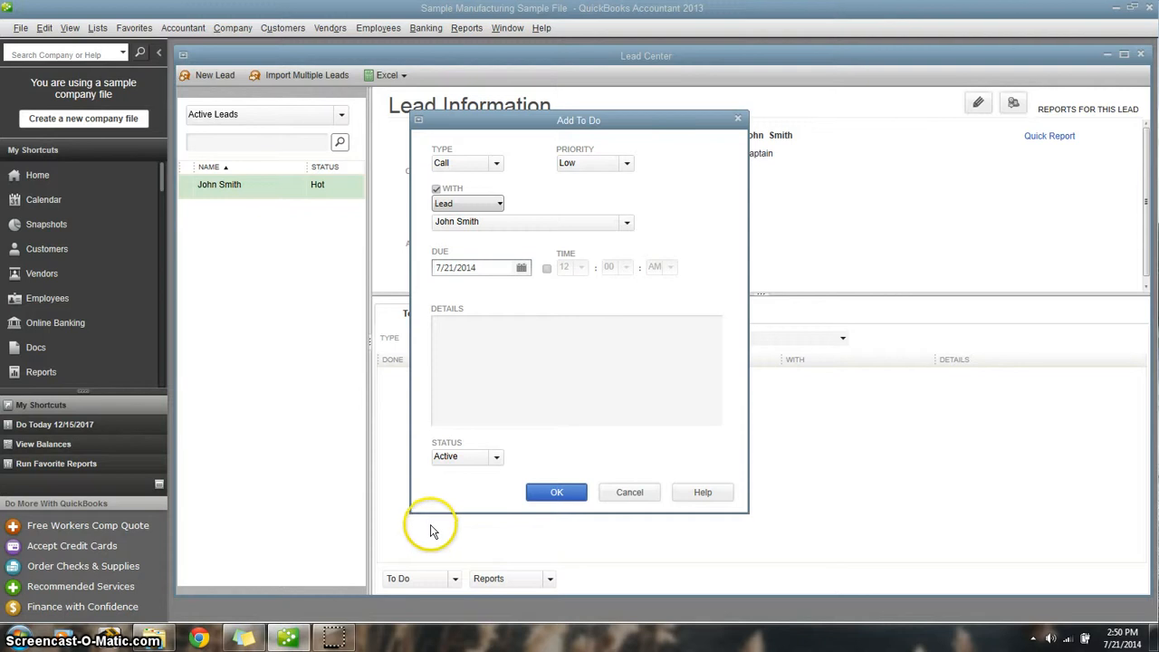
left_click(496, 164)
left_click(472, 222)
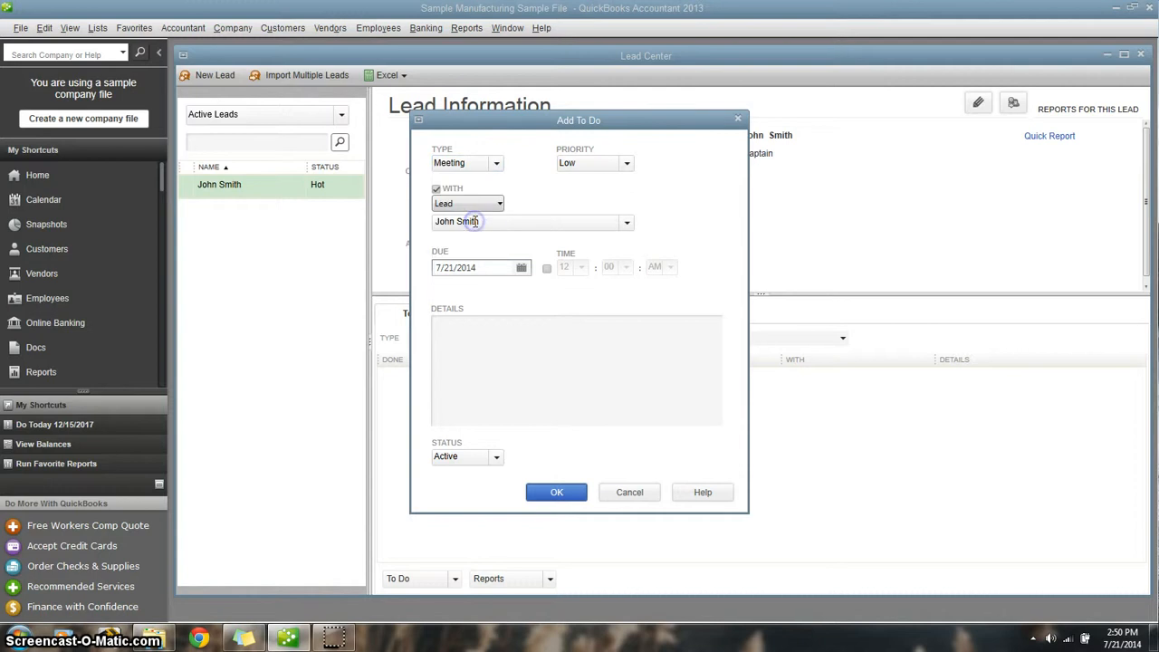
- Set the to-do's priority to High and associate the meeting with a Lead
left_click(625, 163)
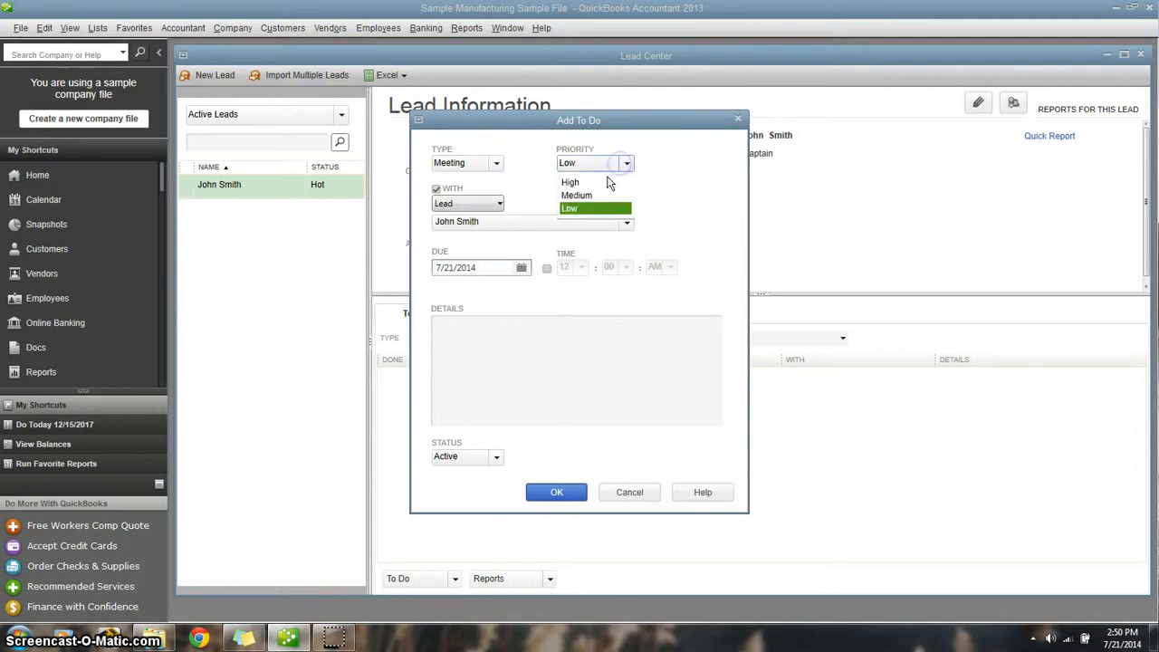
left_click(598, 183)
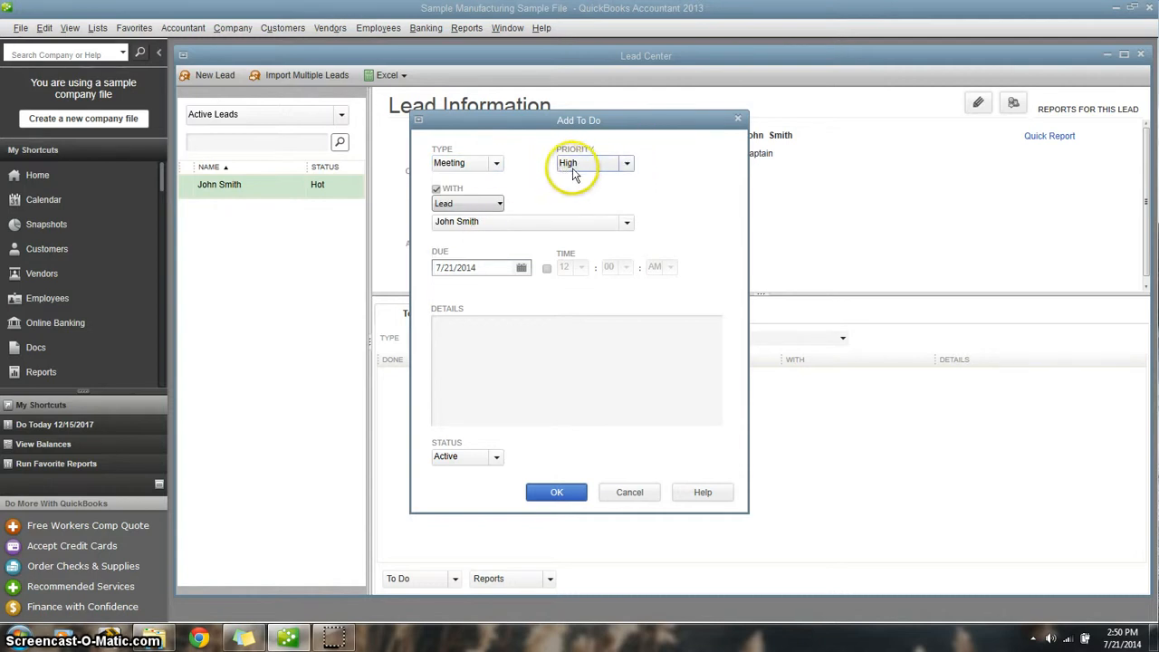
left_click(489, 328)
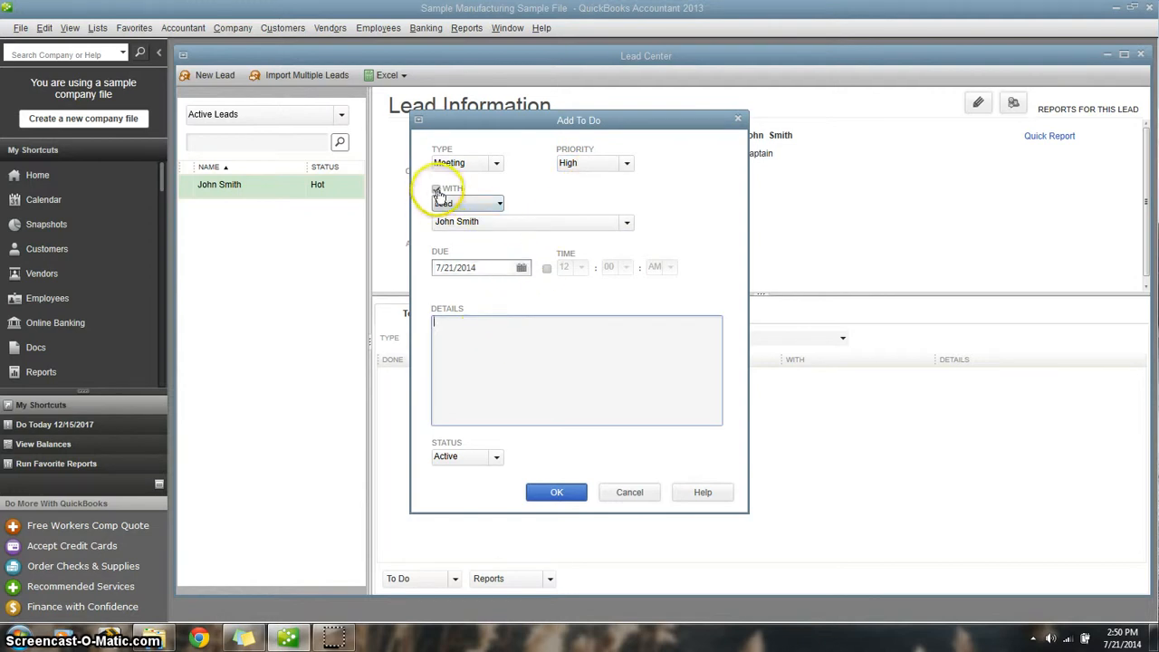
left_click(466, 203)
left_click(459, 215)
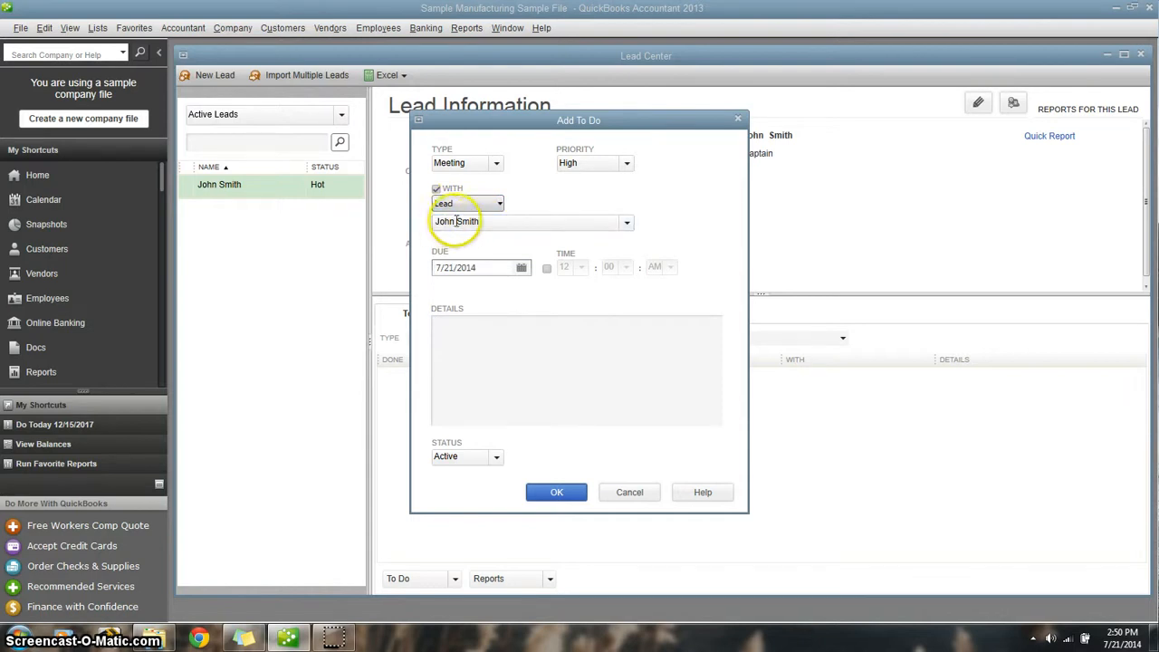
- Set the meeting's due date to 12/20/2017 using the calendar
left_click(521, 269)
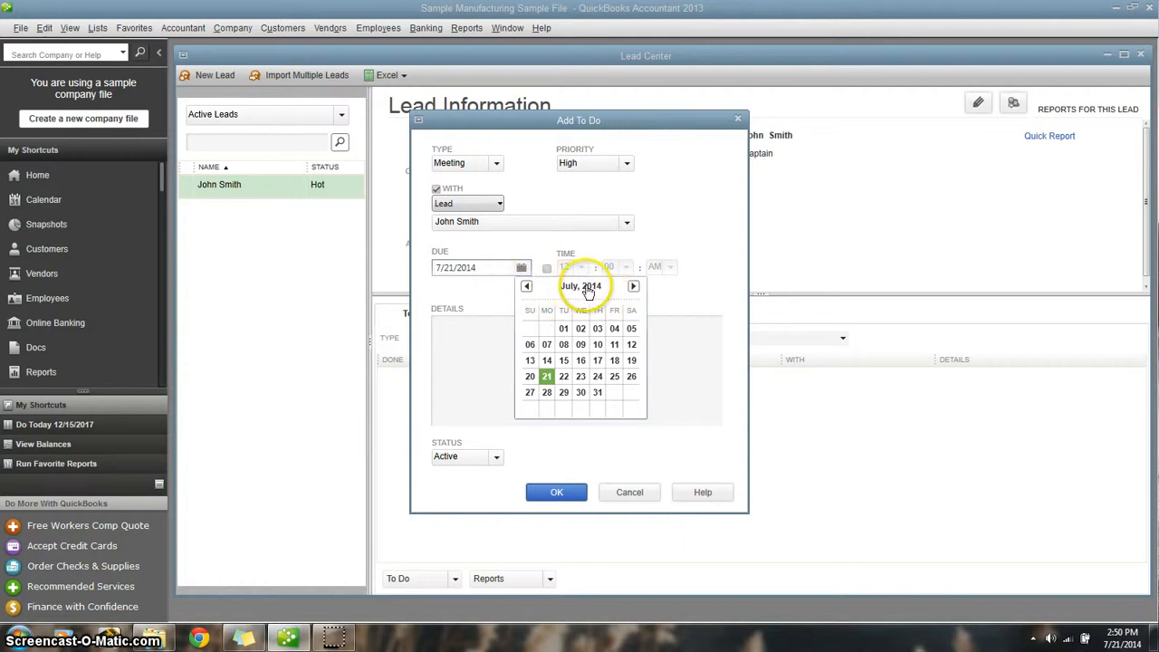
left_click(587, 288)
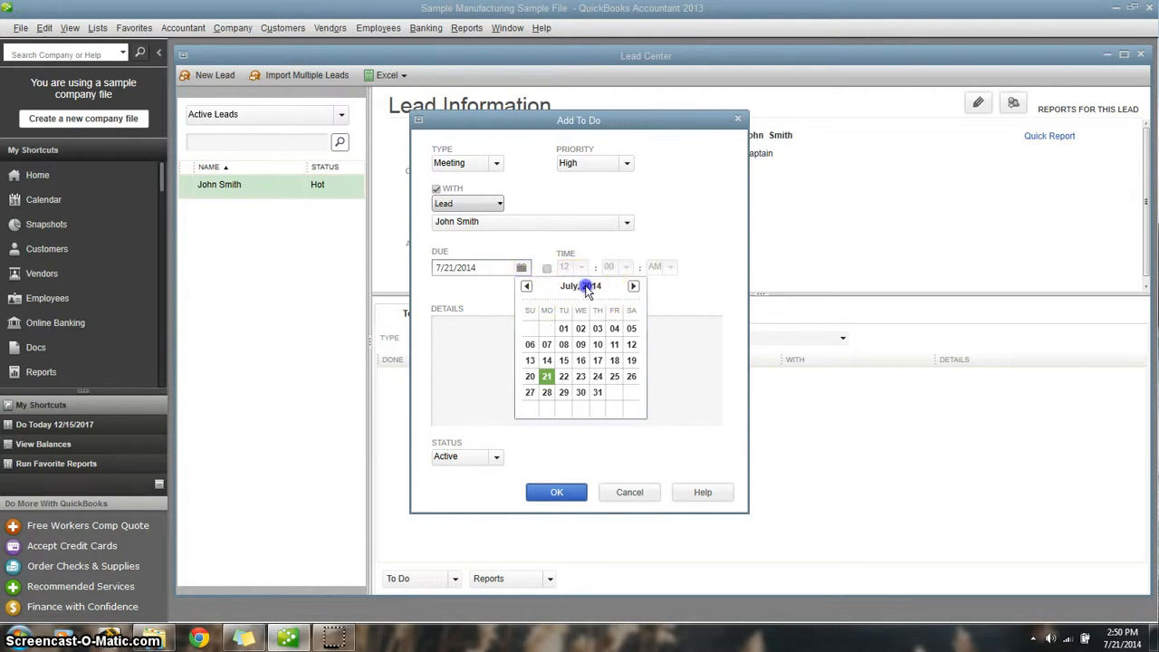
left_click(634, 287)
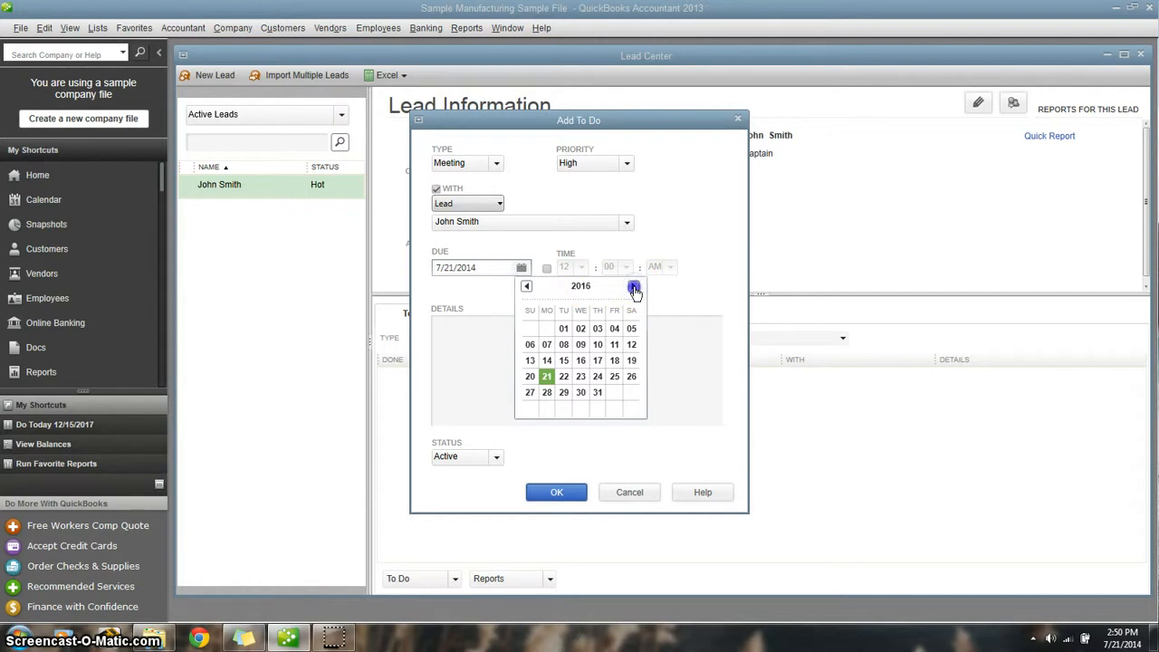
left_click(583, 300)
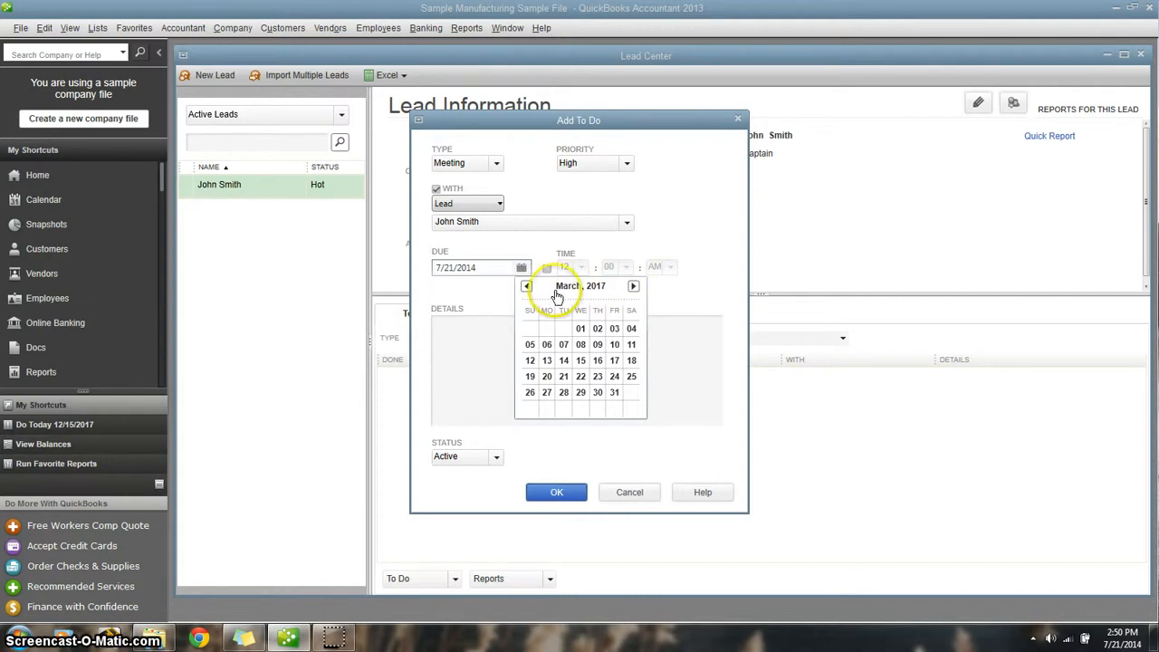
left_click(528, 289)
left_click(526, 287)
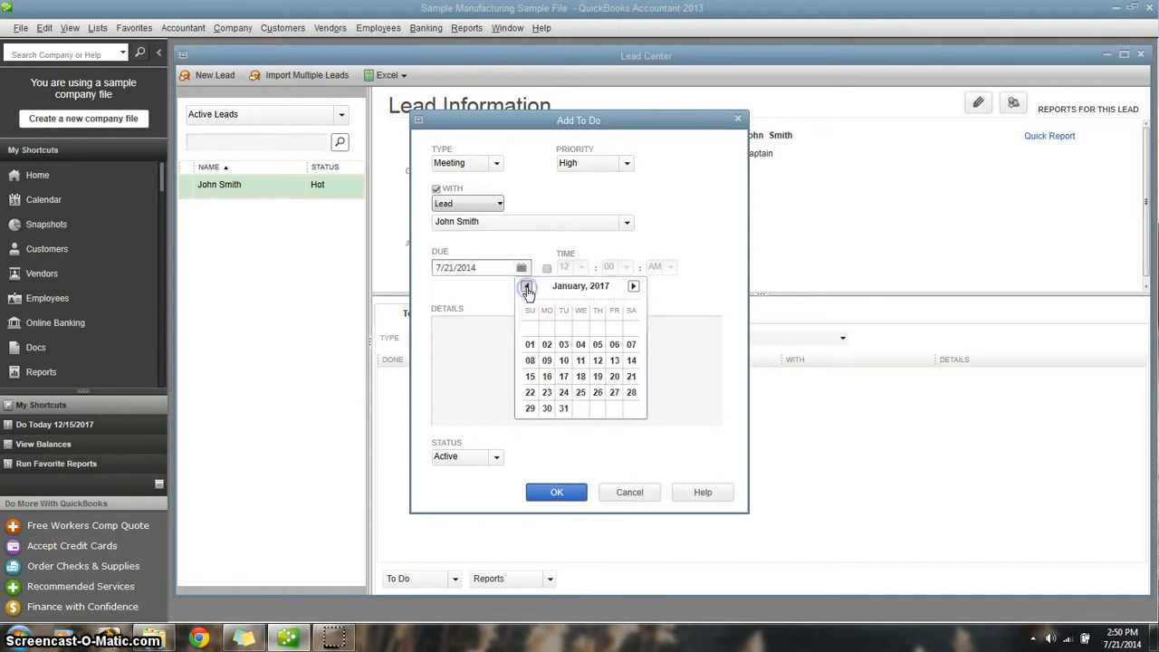
left_click(526, 288)
left_click(633, 287)
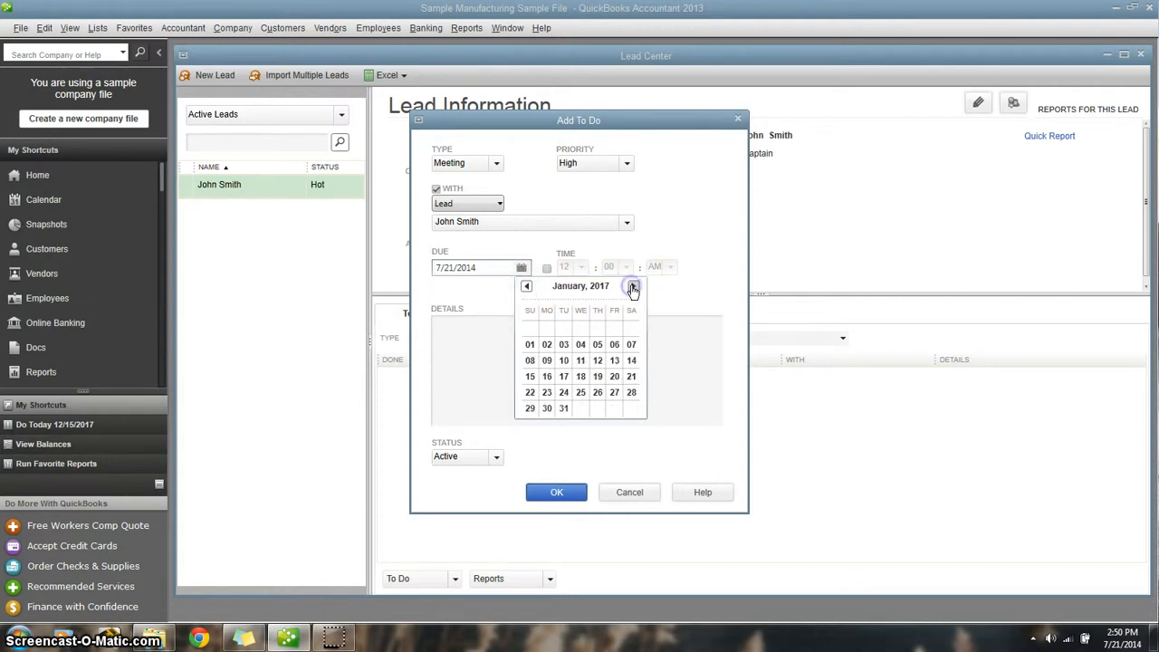
left_click(632, 287)
left_click(633, 287)
left_click(632, 287)
left_click(632, 287)
left_click(632, 287)
left_click(632, 287)
left_click(633, 287)
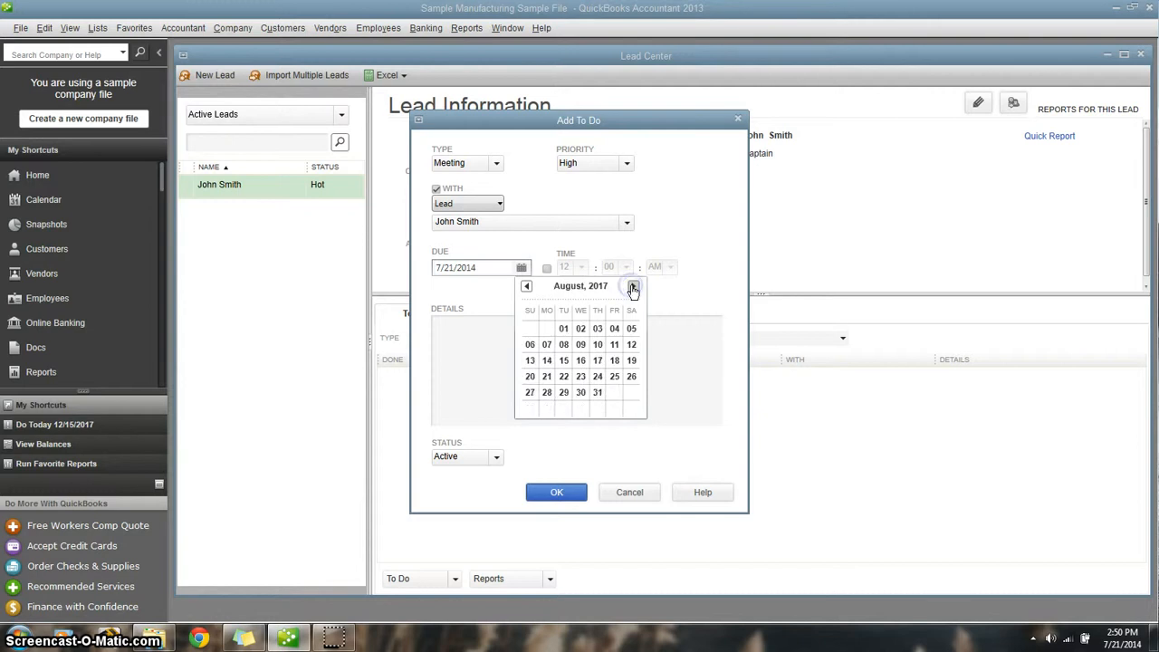
left_click(633, 287)
left_click(633, 287)
left_click(633, 287)
left_click(633, 287)
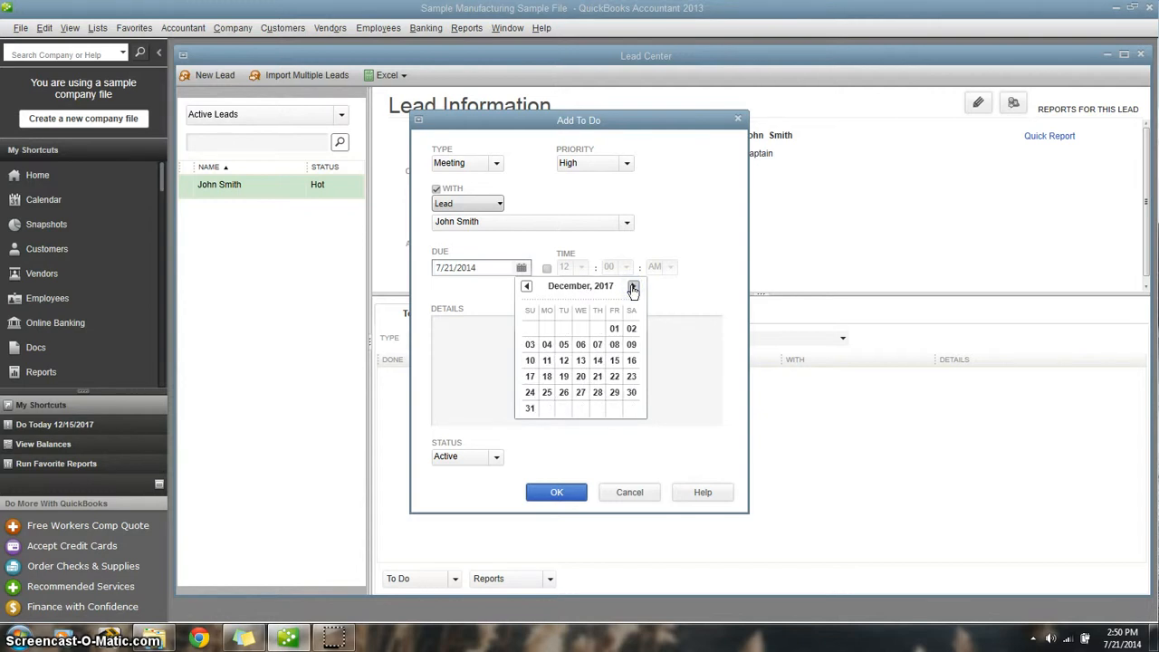
left_click(580, 378)
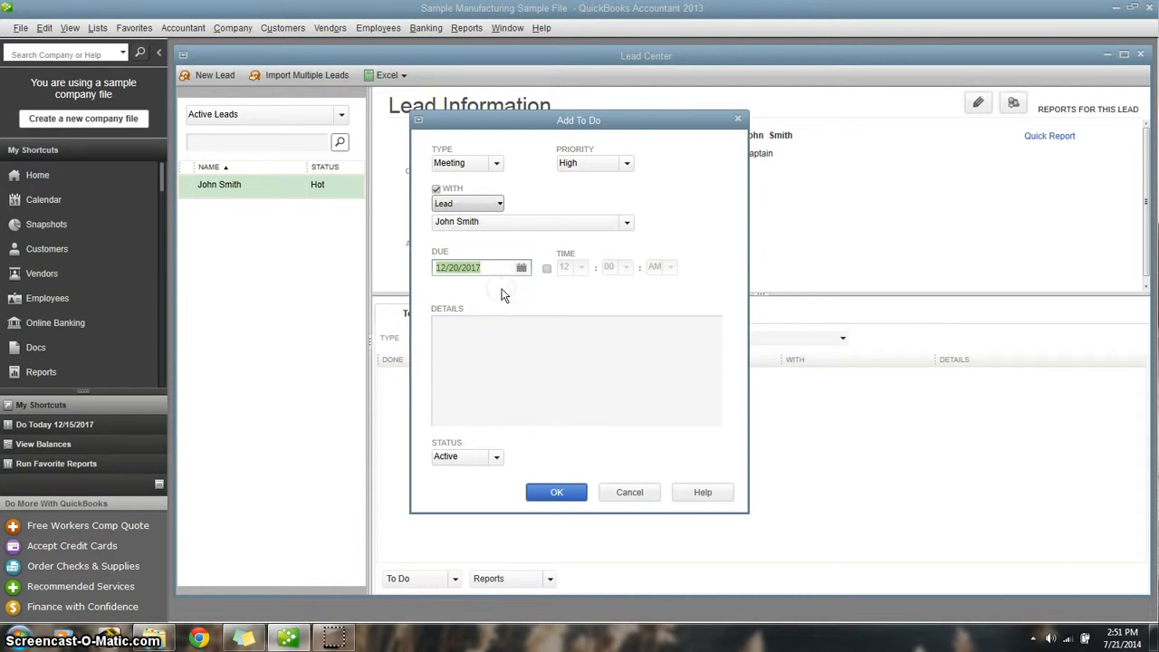
left_click(484, 336)
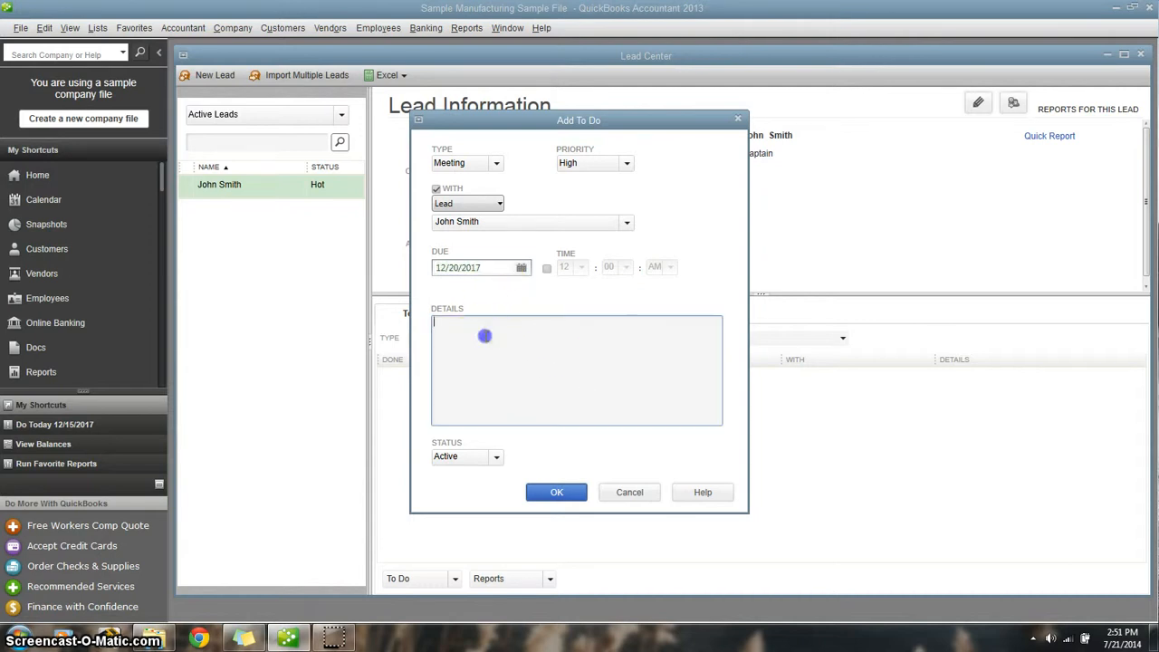
- Enable a specific time for the meeting and set it to 12:00 PM
left_click(546, 268)
left_click(668, 267)
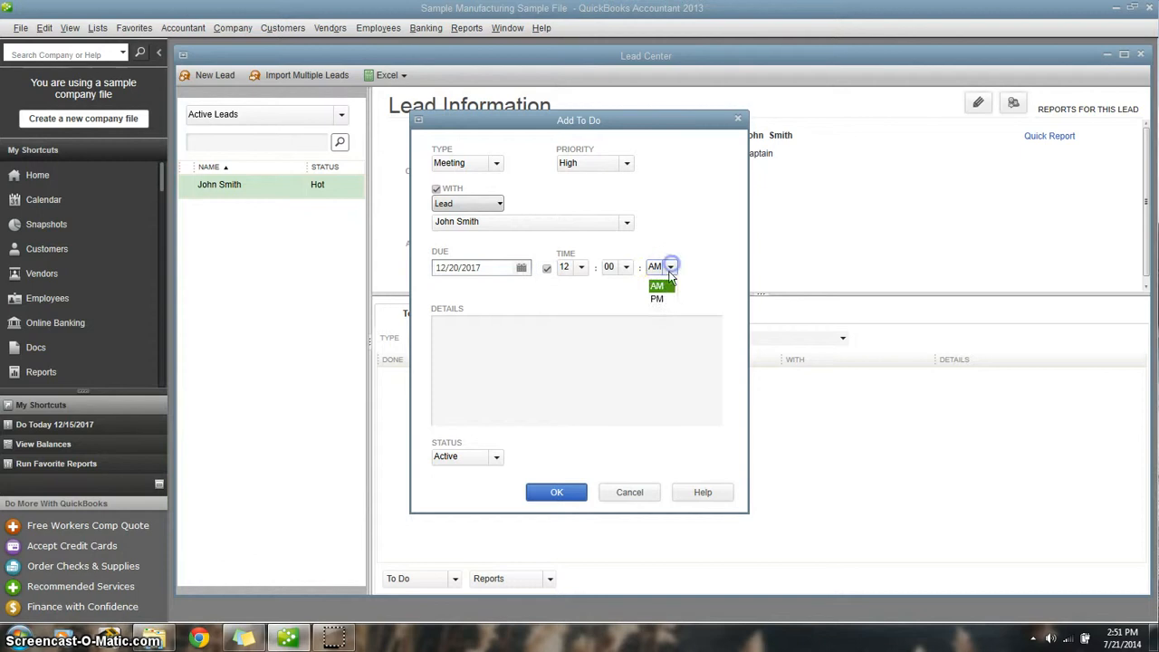
left_click(658, 295)
left_click(507, 334)
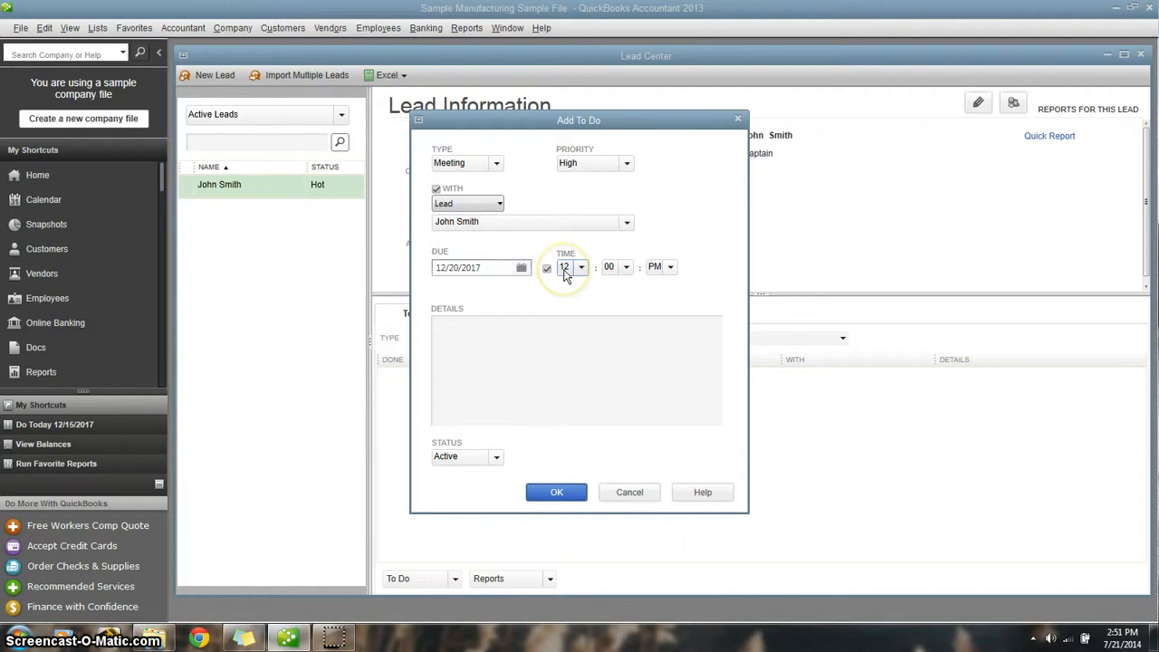
left_click(674, 269)
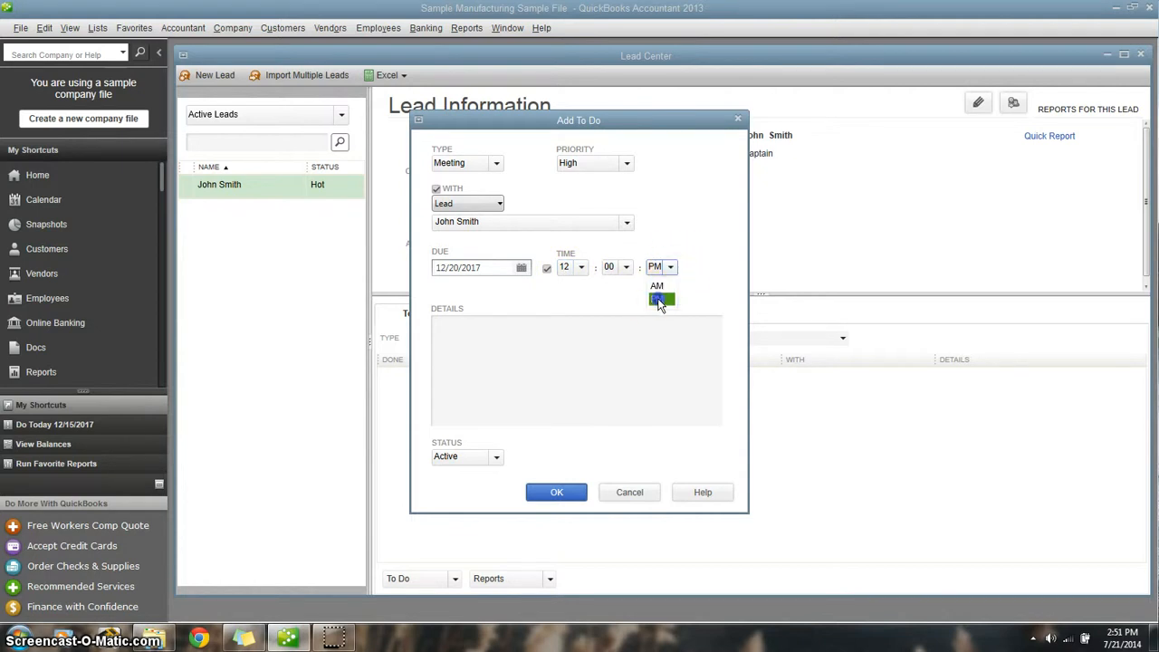
left_click(658, 299)
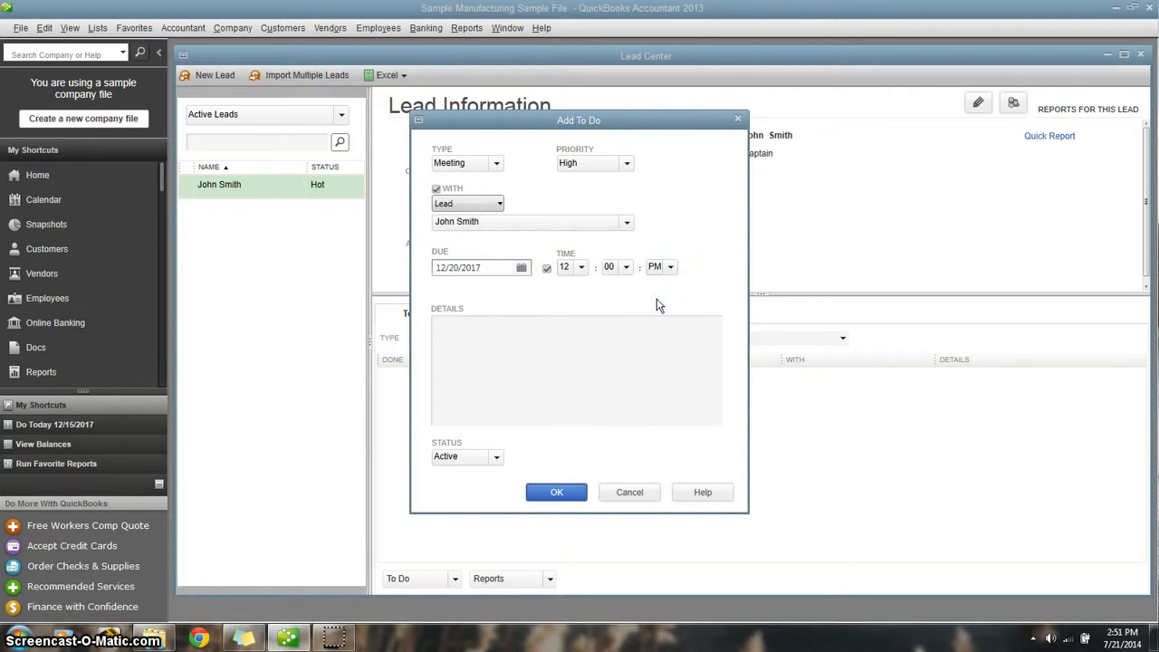
left_click(632, 313)
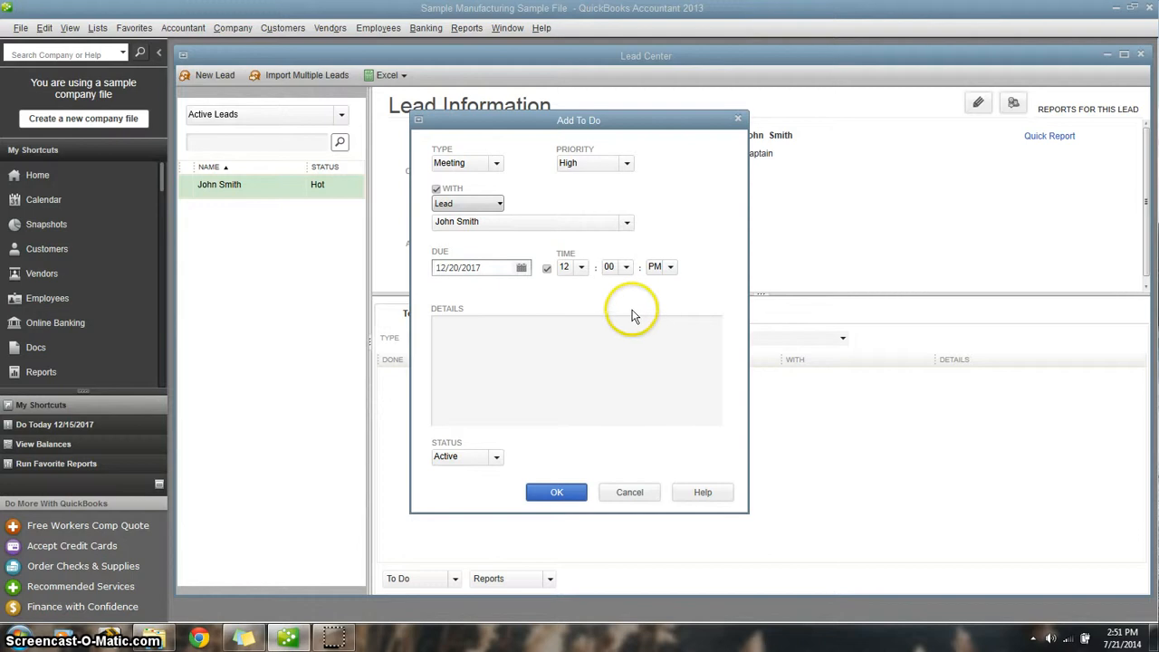
- Enter "Meet at Fisherman's Peak" as the meeting details and set the to-do's status to Active
left_click(490, 333)
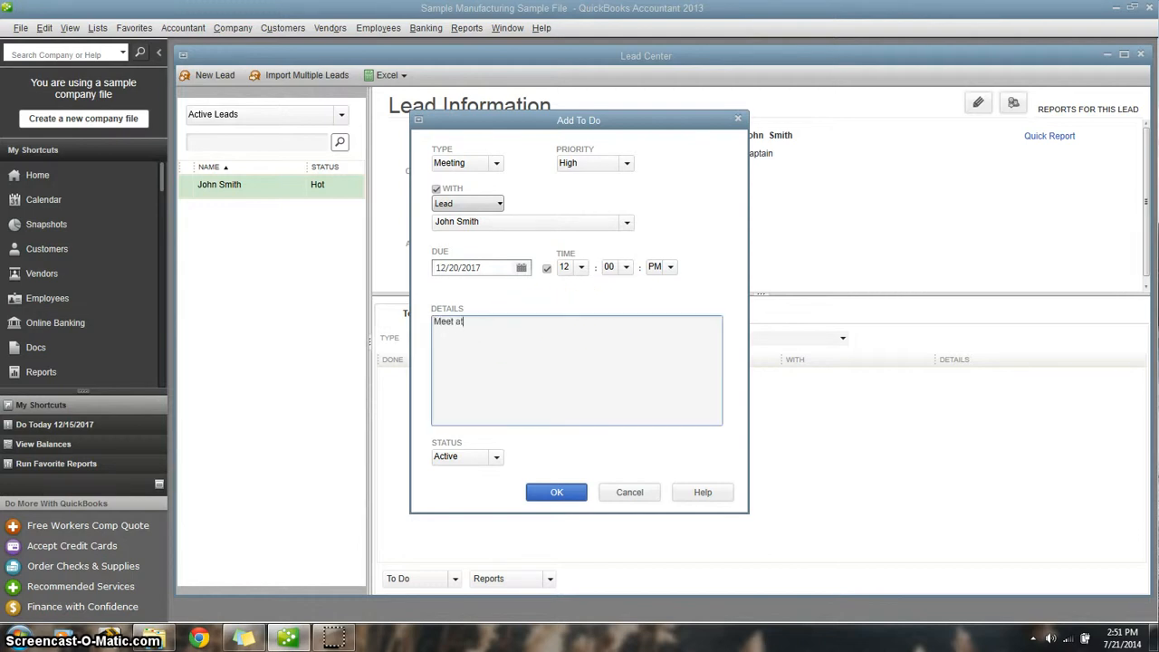
type("Meet at Fisherman's Peak")
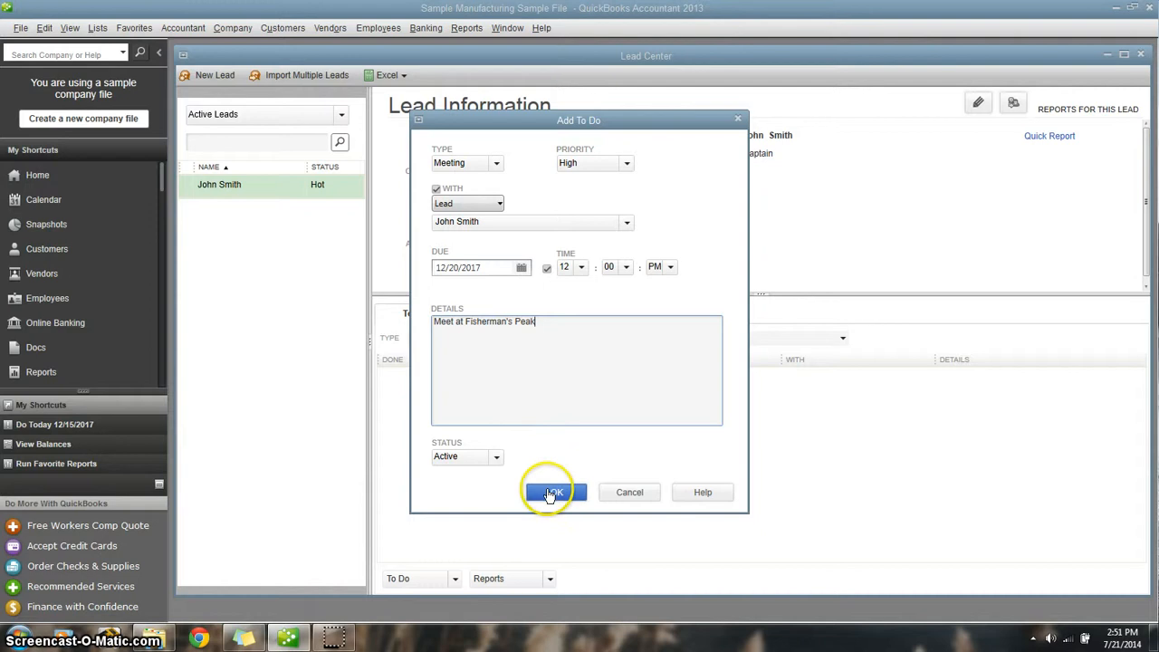
left_click(491, 458)
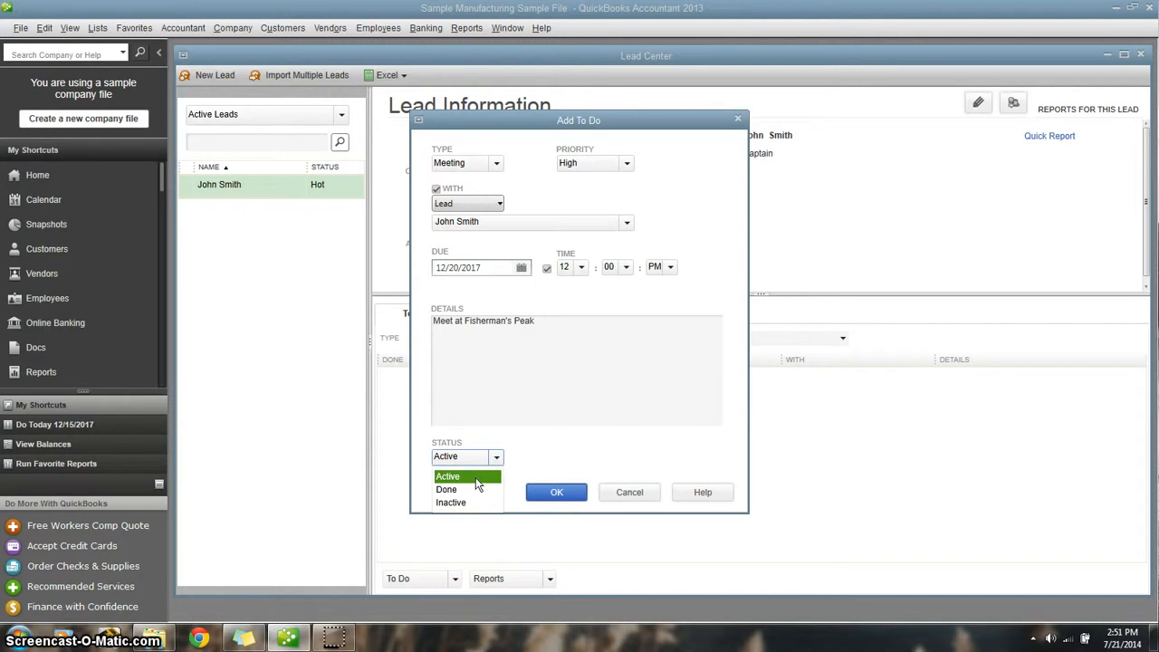
left_click(484, 505)
left_click(466, 476)
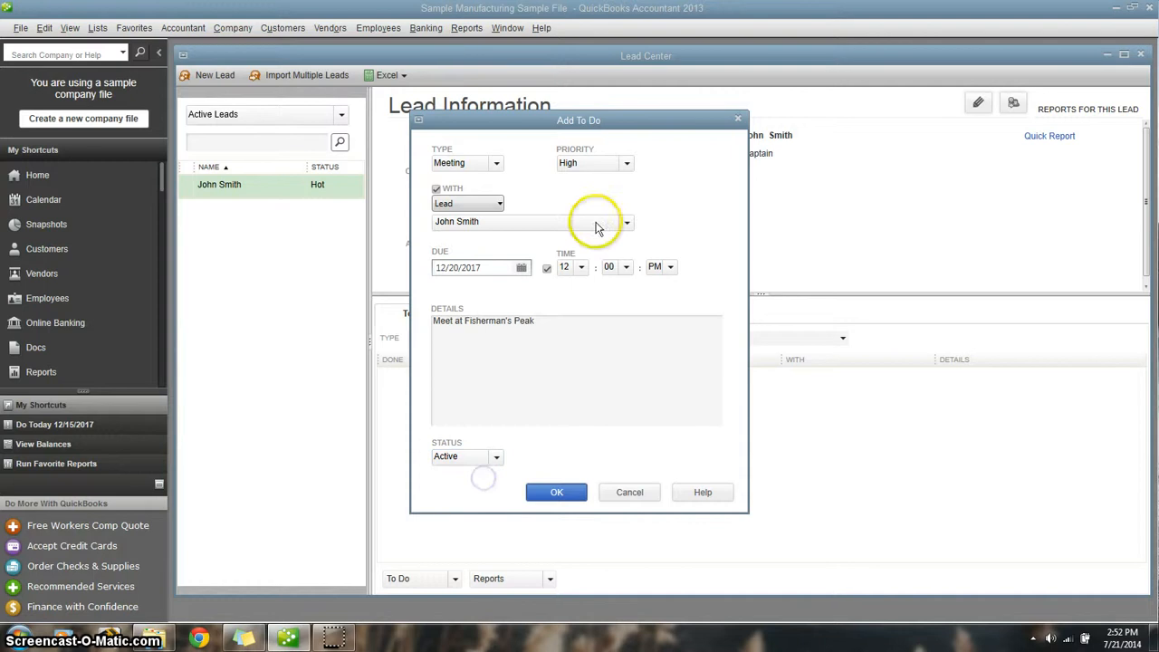
- Review the priority and status choices, keeping High and Active, and save the meeting to-do
left_click(628, 164)
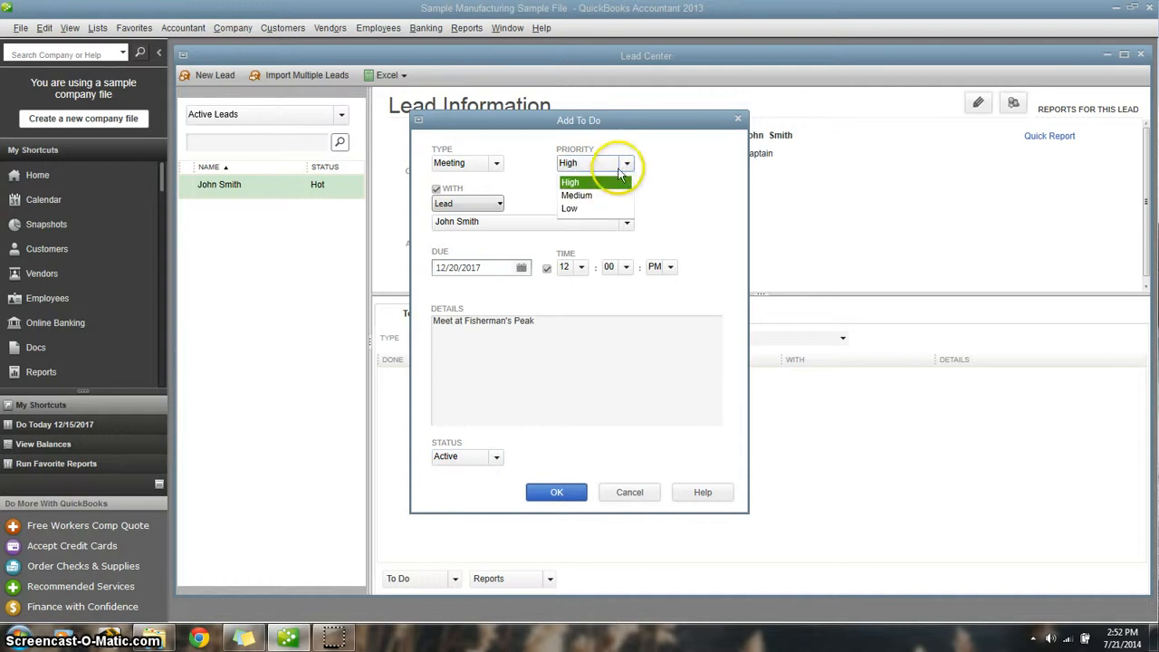
left_click(626, 164)
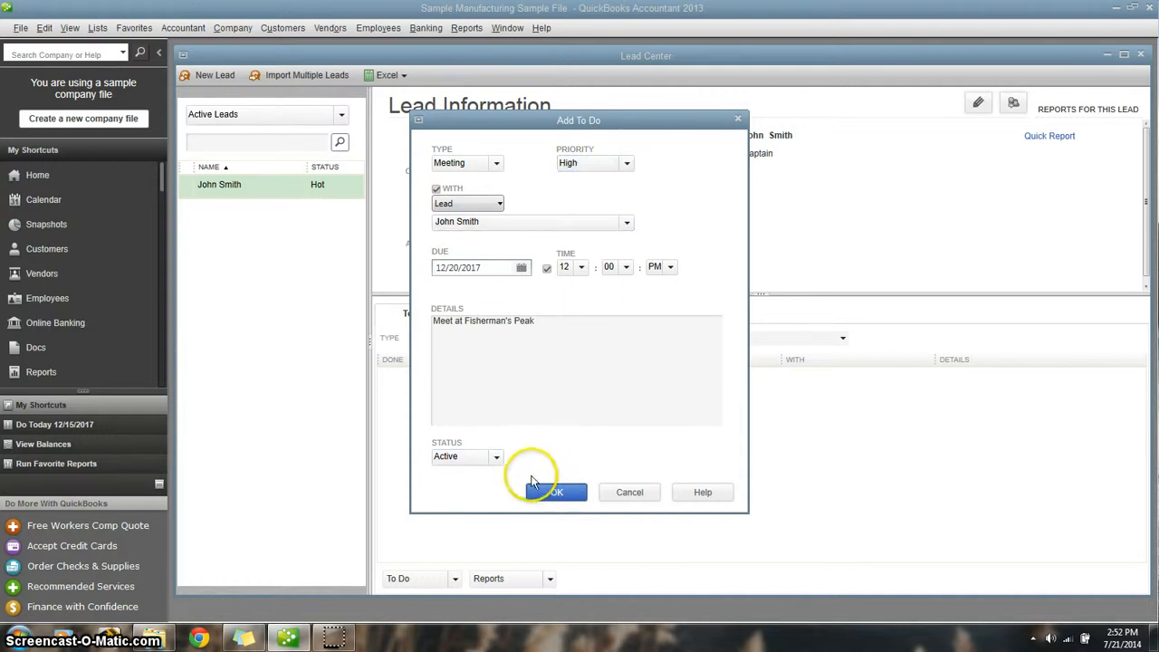
left_click(493, 458)
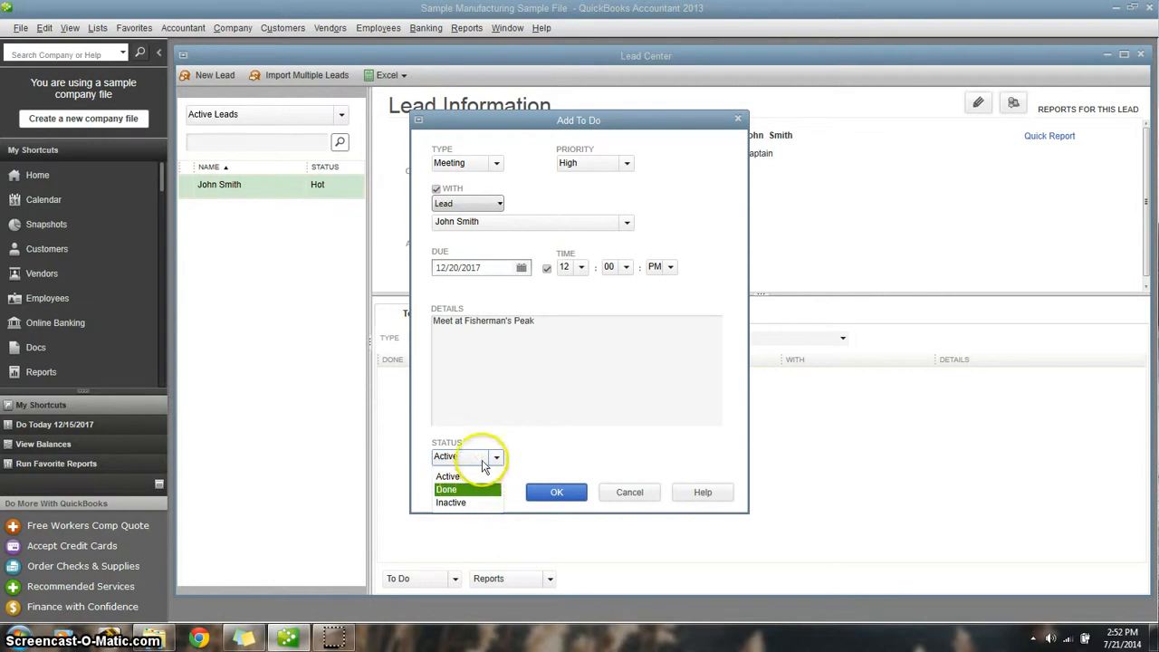
left_click(494, 458)
left_click(557, 492)
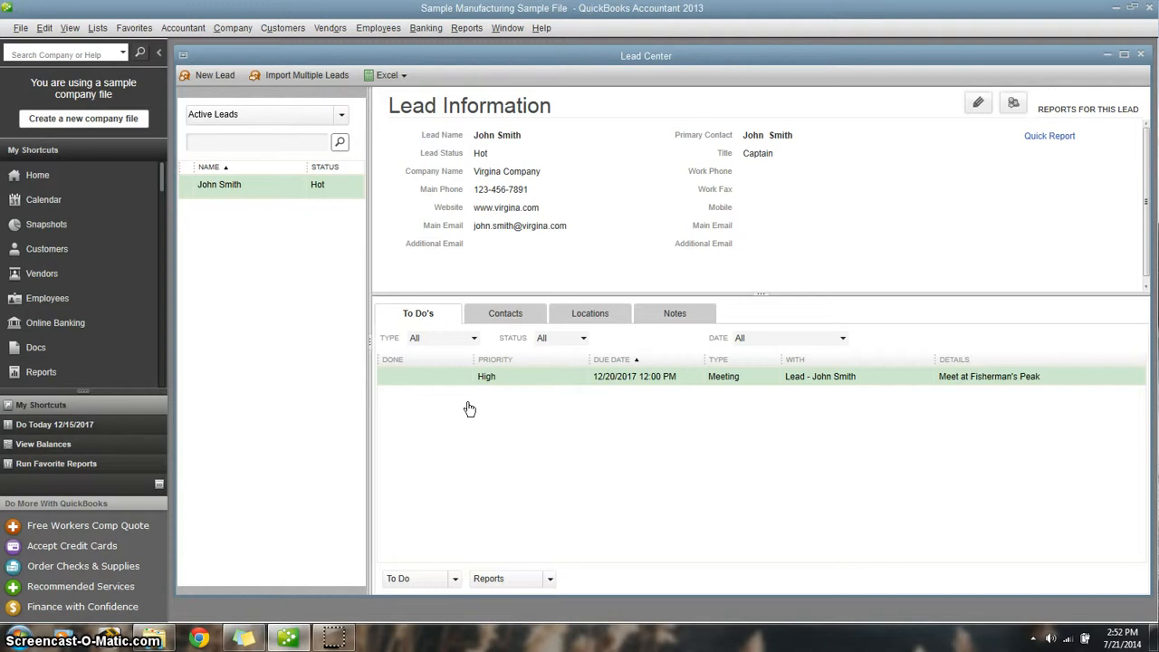
- View the lead's Quick Report to review its contact details, notes and to-dos, and close the report
left_click(1045, 140)
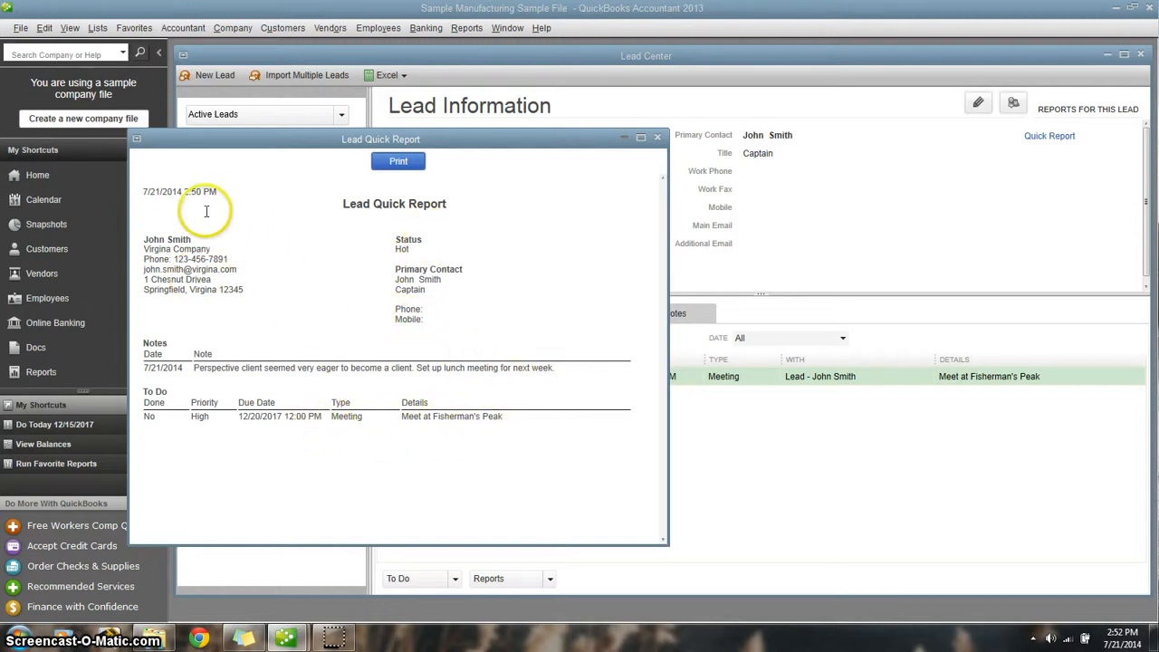
left_click(657, 138)
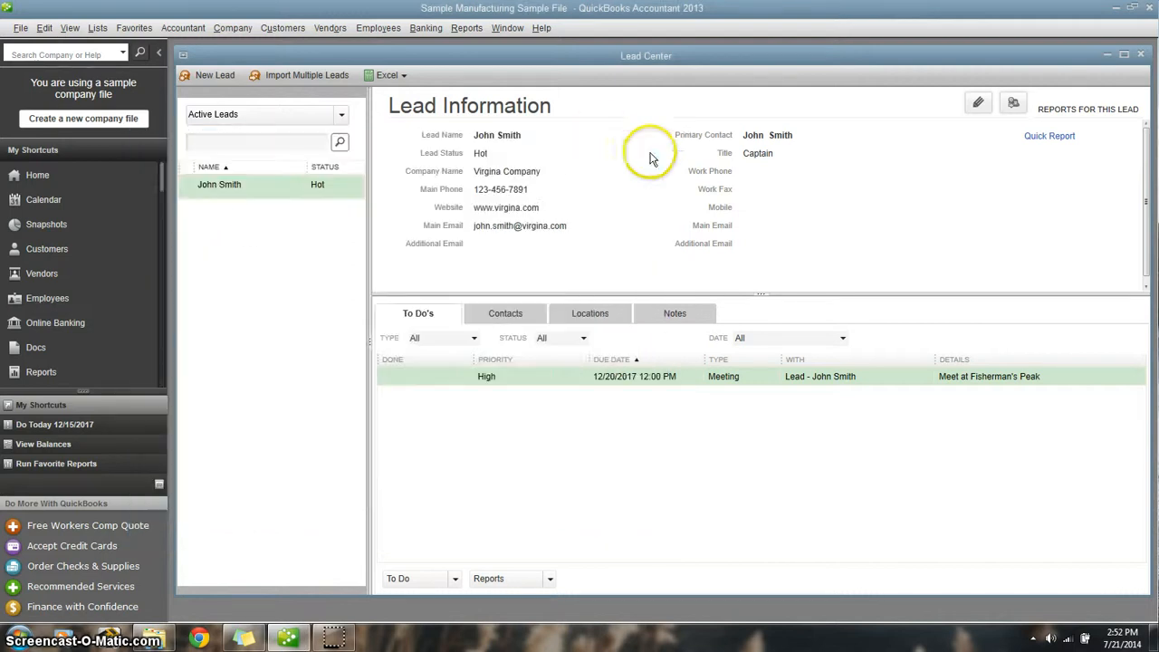